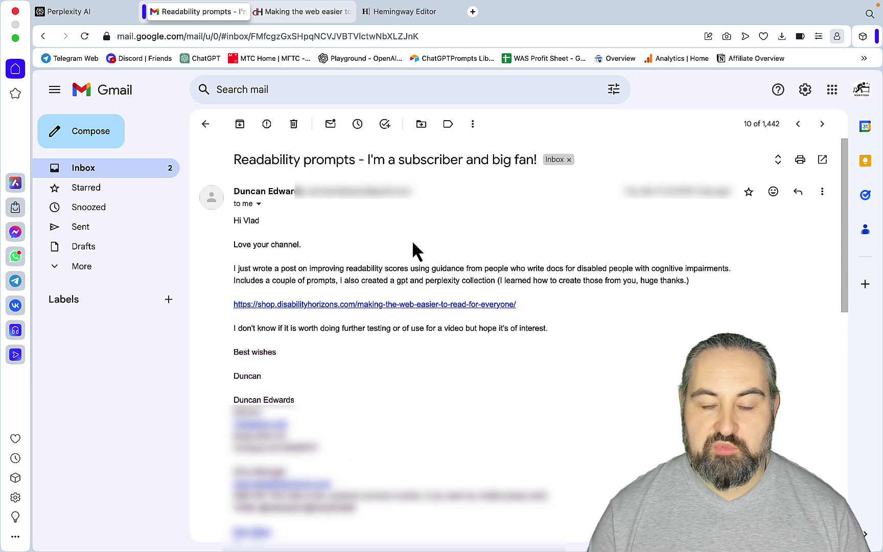
- Switch to the 'Making the web easier to read for everyone' article tab
{"action": "left_click", "coordinate": [297, 13]}
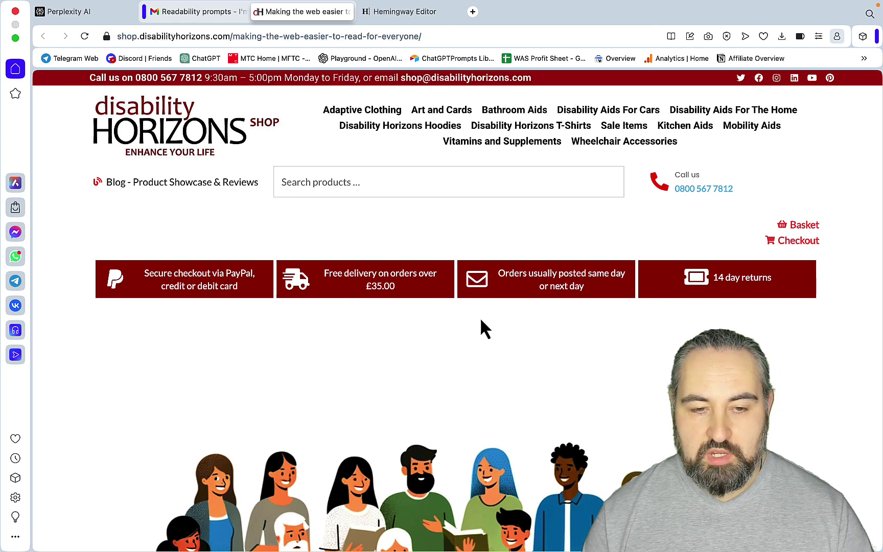
- Skim the top of the article and glance back at the readability prompts email
{"action": "scroll", "coordinate": [513, 344], "scroll_direction": "down", "scroll_amount": 15}
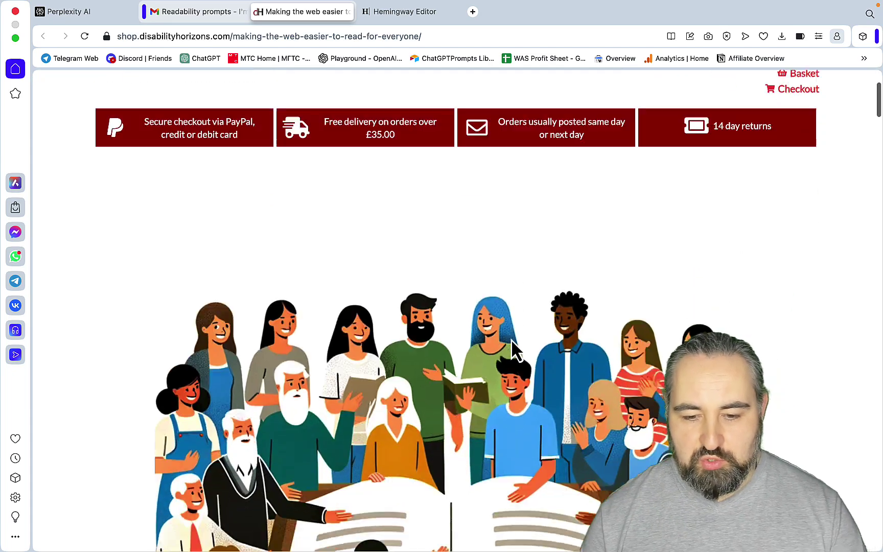
{"action": "scroll", "coordinate": [513, 347], "scroll_direction": "up", "scroll_amount": 8}
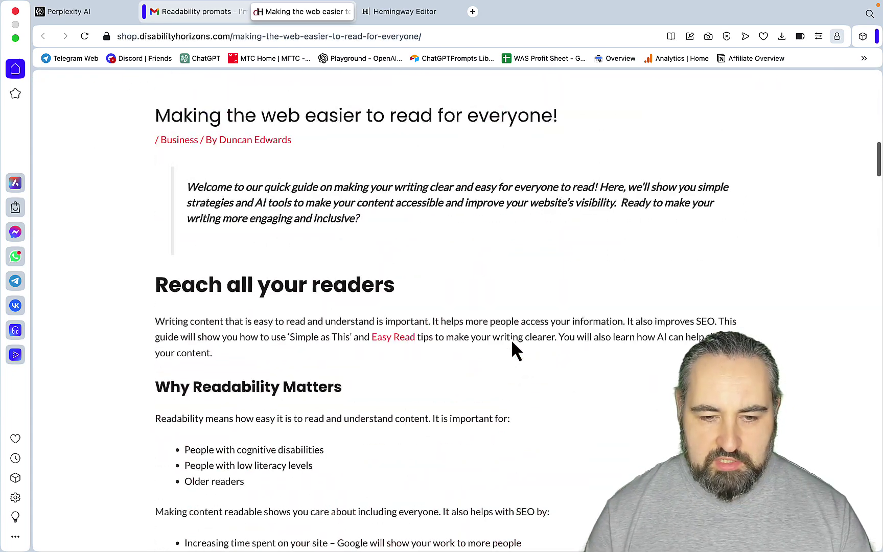
{"action": "scroll", "coordinate": [512, 345], "scroll_direction": "up", "scroll_amount": 4}
{"action": "key", "text": "ctrl+shift+Tab"}
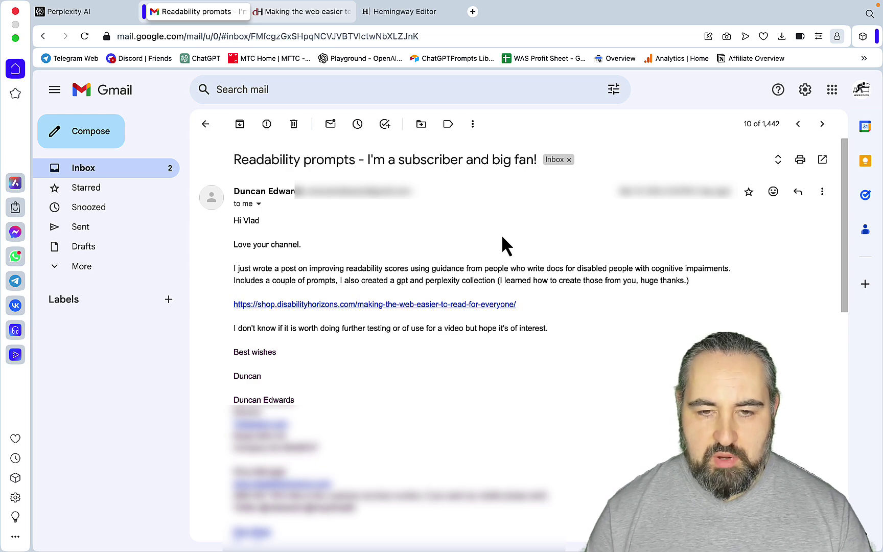
{"action": "key", "text": "ctrl+Tab"}
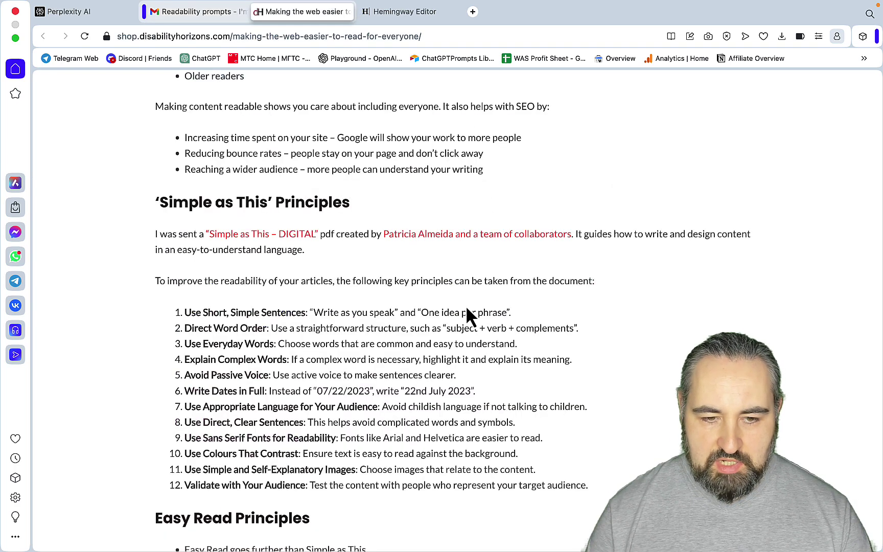
- Scroll down to the 'AI Prompt for using Simple As This guidelines' section
{"action": "scroll", "coordinate": [509, 312], "scroll_direction": "down", "scroll_amount": 2}
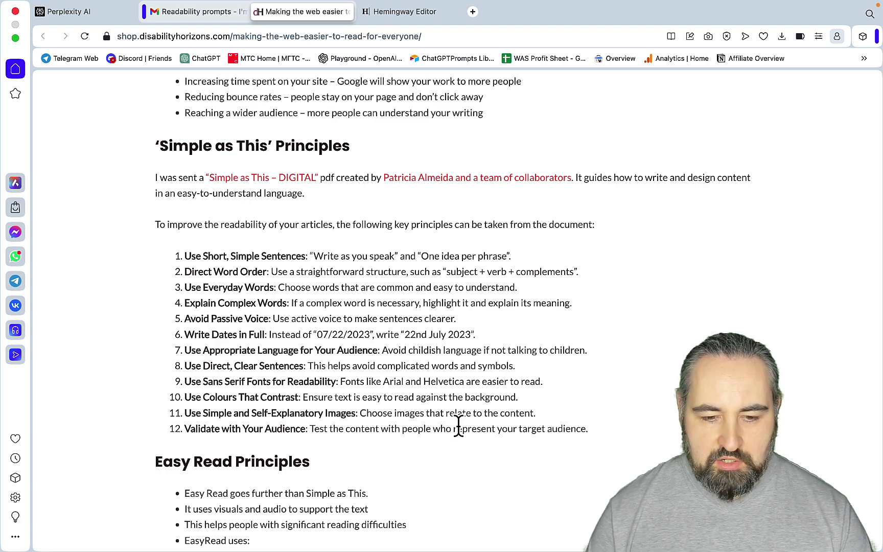
{"action": "scroll", "coordinate": [519, 401], "scroll_direction": "down", "scroll_amount": 5}
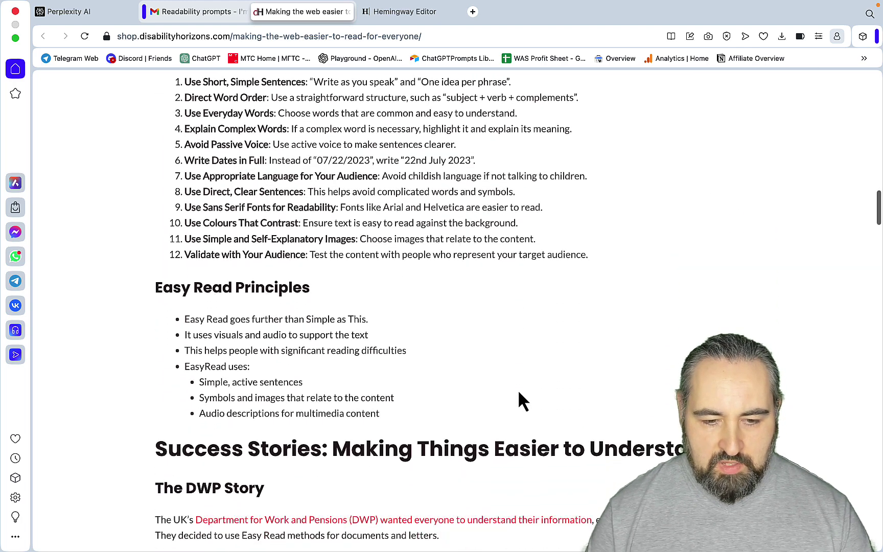
{"action": "scroll", "coordinate": [519, 394], "scroll_direction": "down", "scroll_amount": 2}
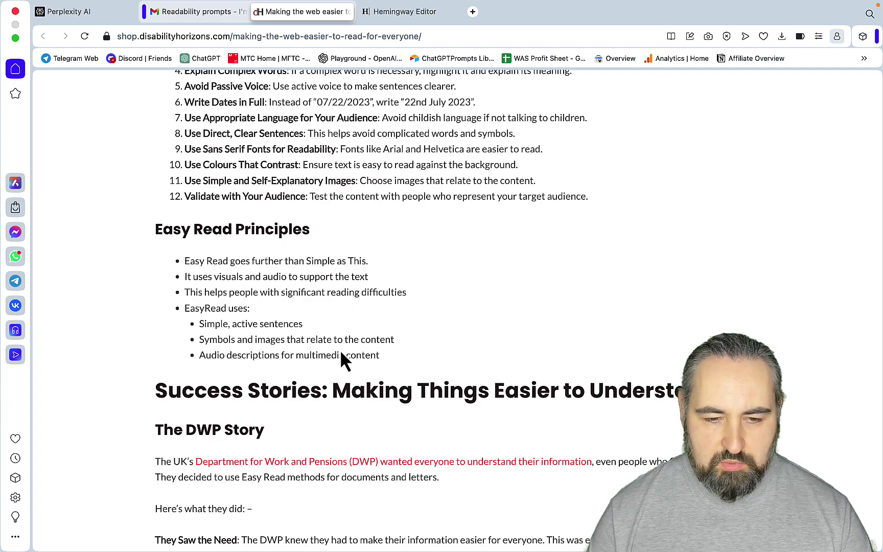
{"action": "scroll", "coordinate": [542, 358], "scroll_direction": "down", "scroll_amount": 15}
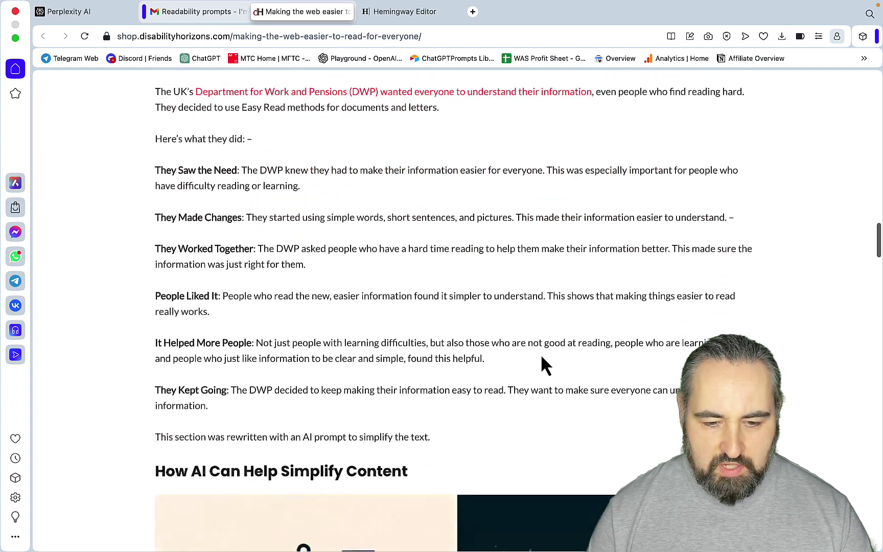
{"action": "scroll", "coordinate": [540, 354], "scroll_direction": "down", "scroll_amount": 15}
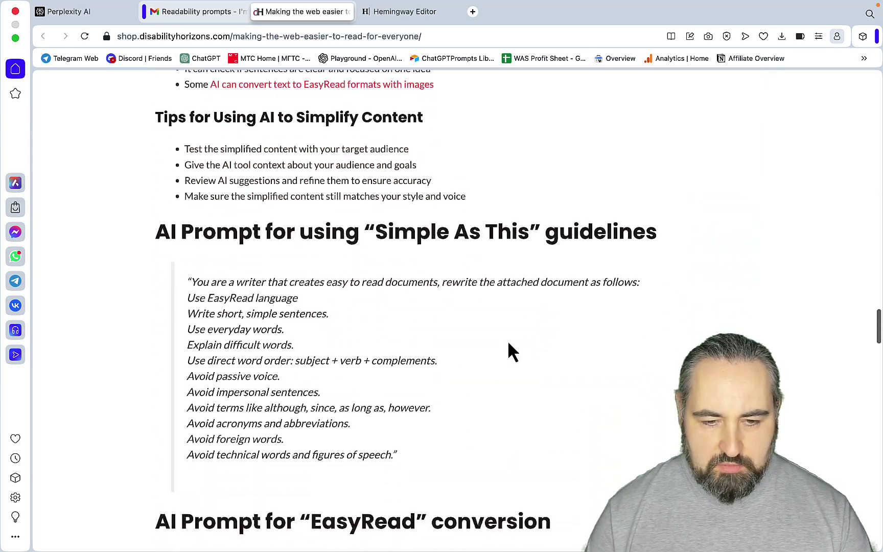
{"action": "scroll", "coordinate": [327, 335], "scroll_direction": "up", "scroll_amount": 5}
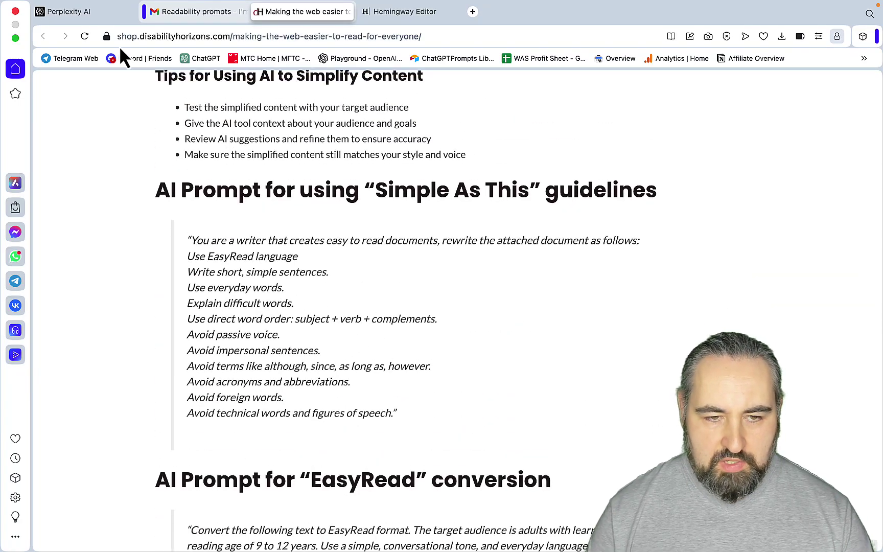
- Start a new Perplexity thread with the pasted article-writing prompt
{"action": "left_click", "coordinate": [96, 17]}
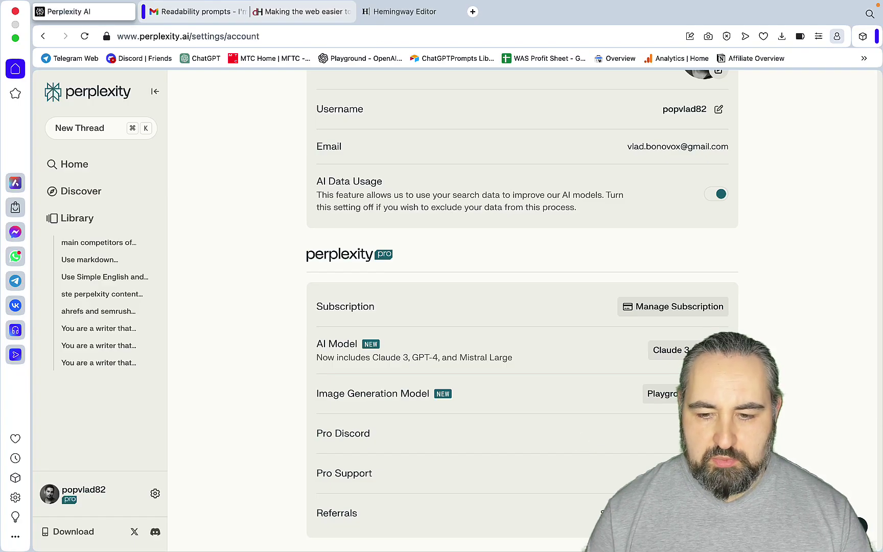
{"action": "left_click", "coordinate": [92, 133]}
{"action": "key", "text": "super+v"}
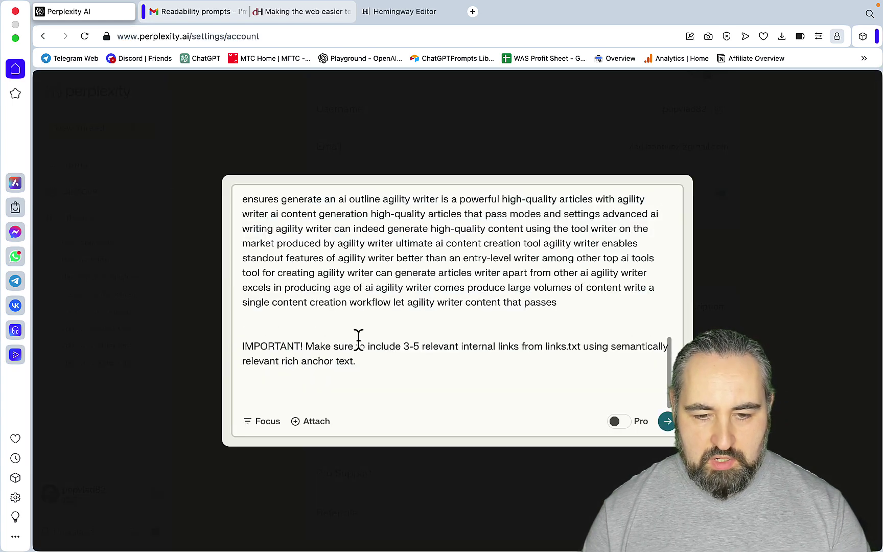
- Attach links.txt from the Desktop, turn Pro on, and submit the prompt
{"action": "left_click", "coordinate": [316, 422]}
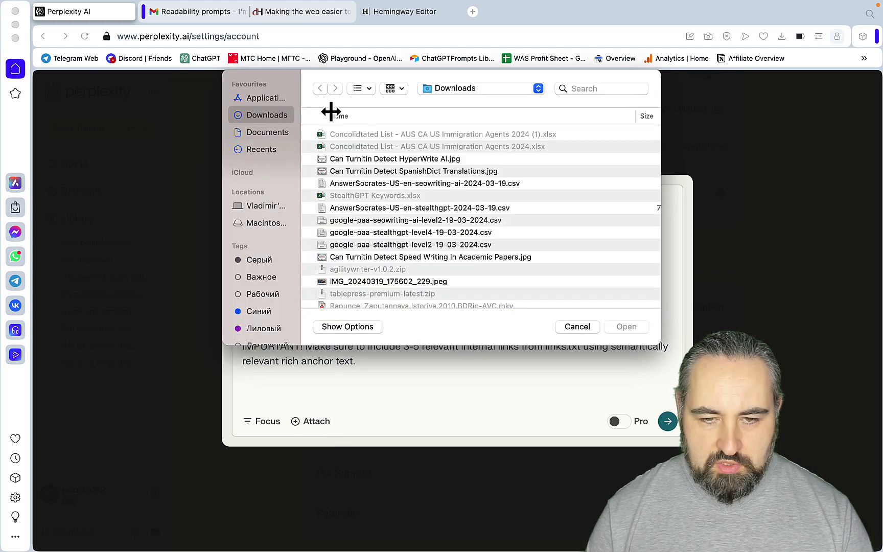
{"action": "left_click", "coordinate": [534, 89]}
{"action": "left_click", "coordinate": [562, 177]}
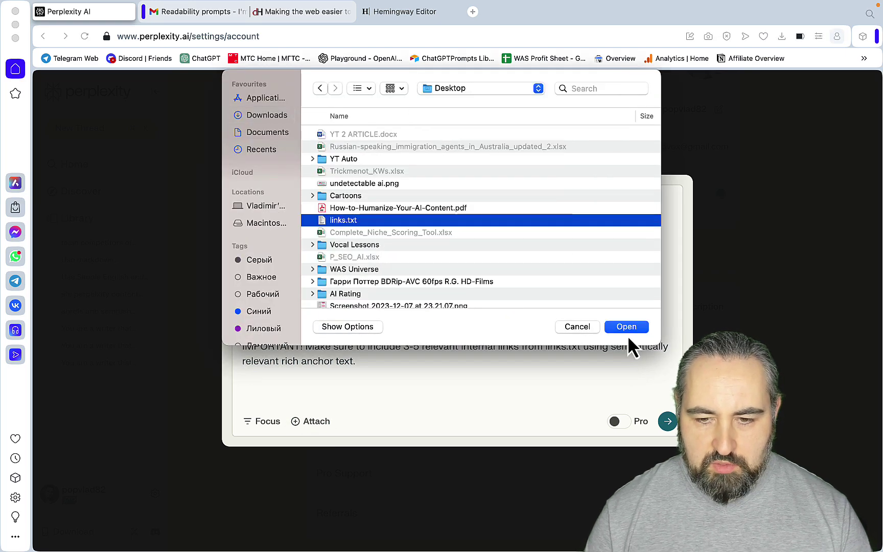
{"action": "left_click", "coordinate": [626, 327]}
{"action": "scroll", "coordinate": [489, 351], "scroll_direction": "up", "scroll_amount": 10}
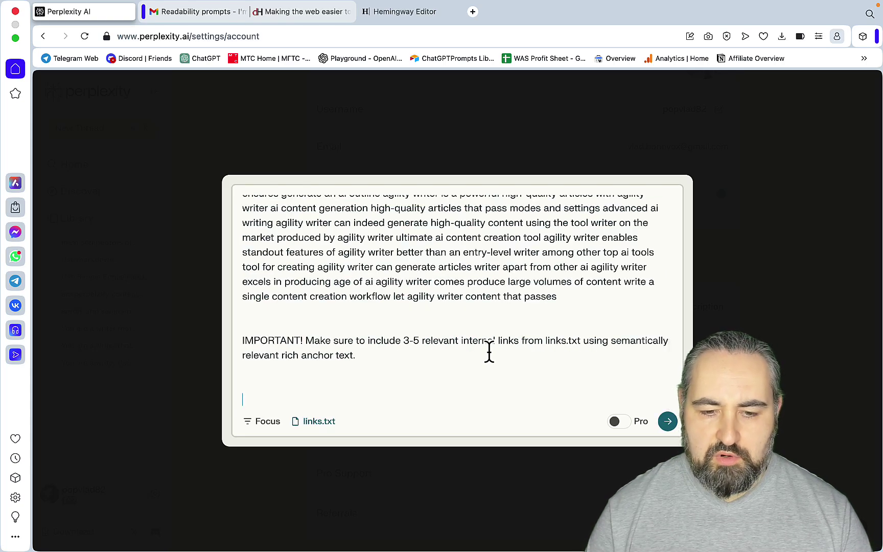
{"action": "scroll", "coordinate": [489, 352], "scroll_direction": "up", "scroll_amount": 15}
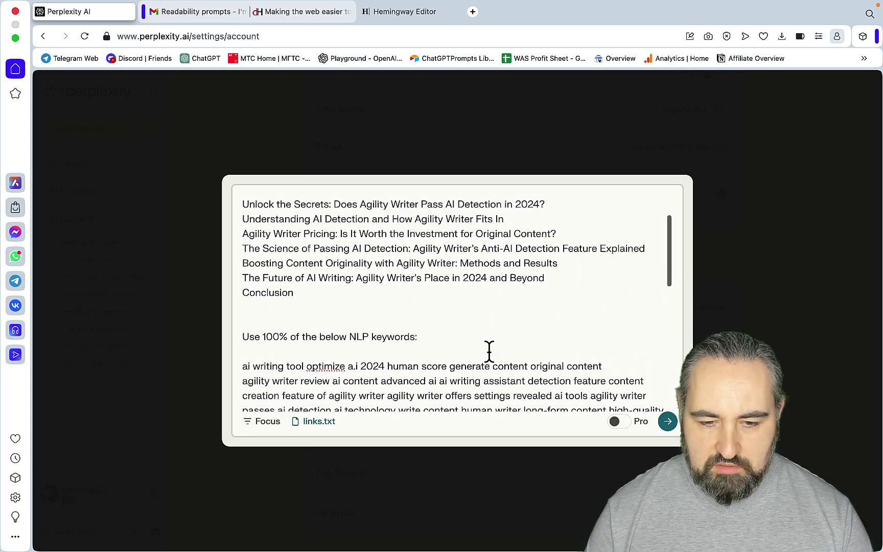
{"action": "left_click", "coordinate": [619, 422]}
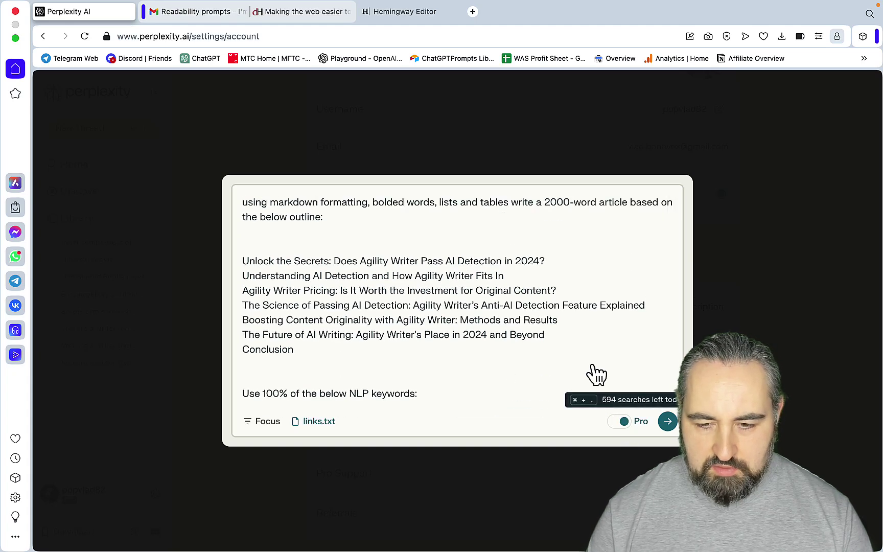
{"action": "key", "text": "Return"}
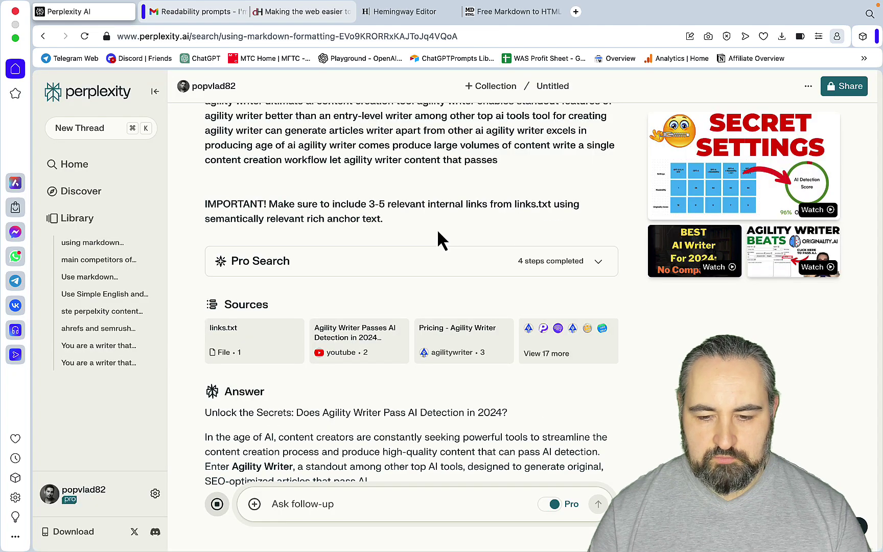
- Follow the Agility Writer article down to its Conclusion, then copy the complete answer
{"action": "scroll", "coordinate": [437, 229], "scroll_direction": "down", "scroll_amount": 3}
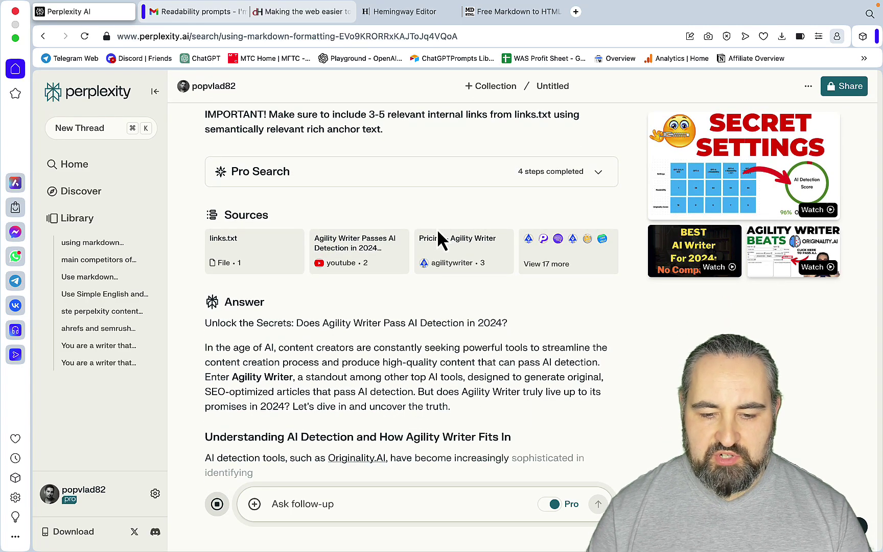
{"action": "scroll", "coordinate": [437, 229], "scroll_direction": "down", "scroll_amount": 2}
{"action": "scroll", "coordinate": [437, 229], "scroll_direction": "down", "scroll_amount": 1}
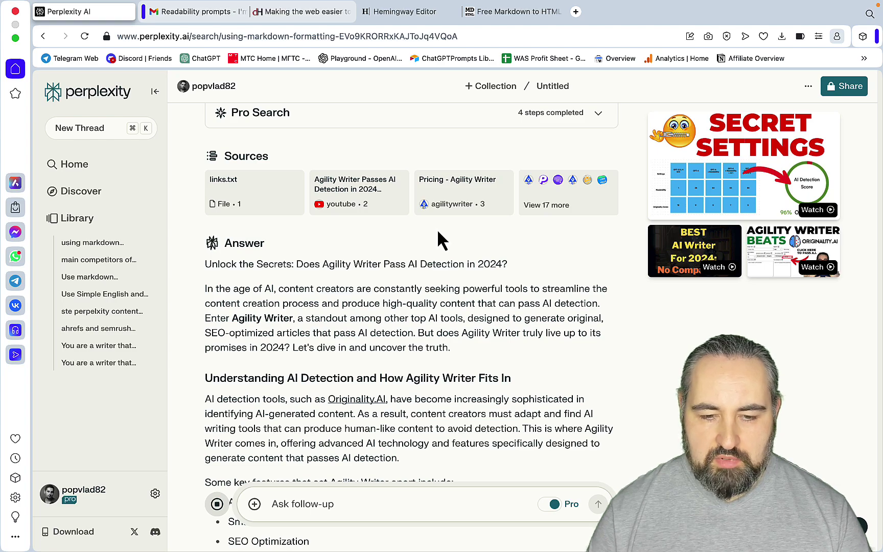
{"action": "scroll", "coordinate": [438, 231], "scroll_direction": "down", "scroll_amount": 7}
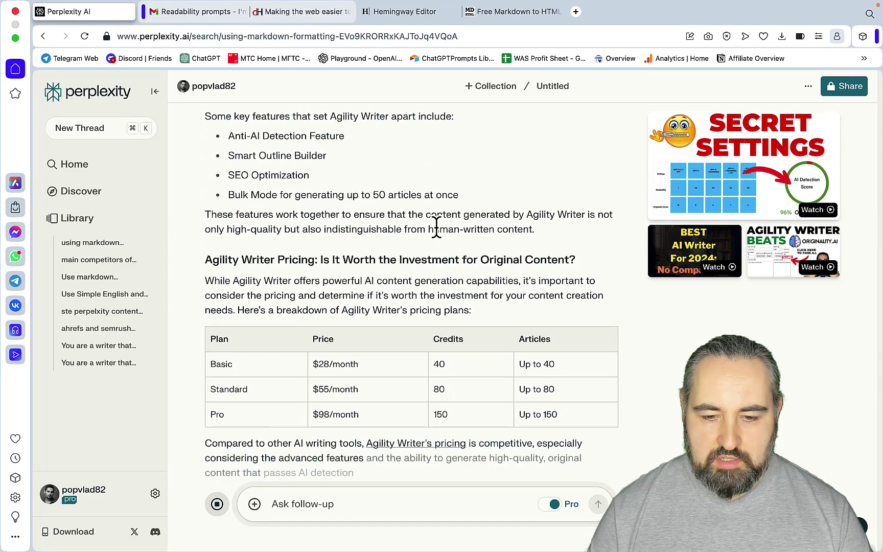
{"action": "scroll", "coordinate": [437, 228], "scroll_direction": "down", "scroll_amount": 2}
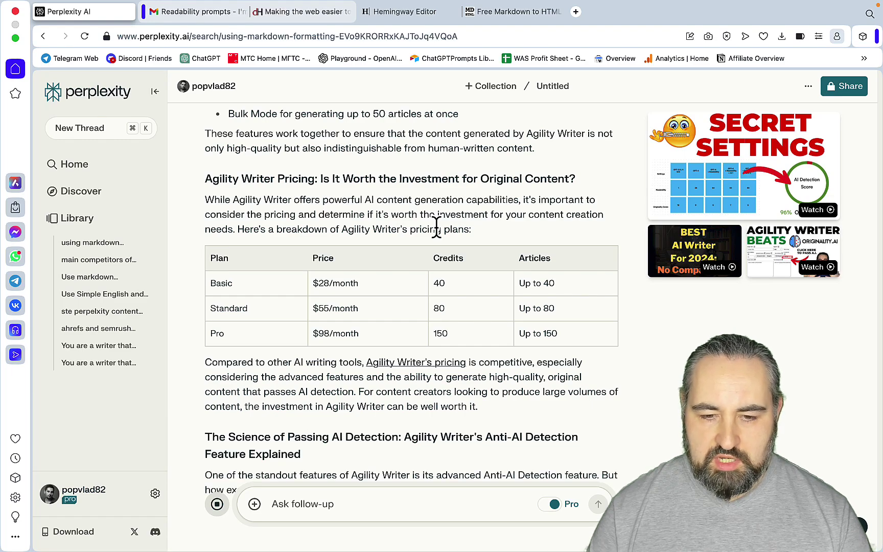
{"action": "scroll", "coordinate": [437, 227], "scroll_direction": "down", "scroll_amount": 2}
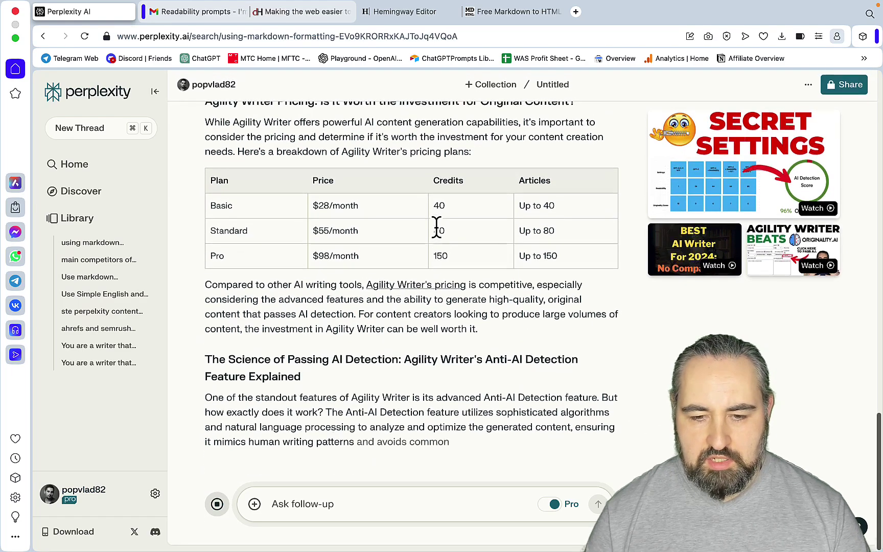
{"action": "scroll", "coordinate": [432, 307], "scroll_direction": "down", "scroll_amount": 10}
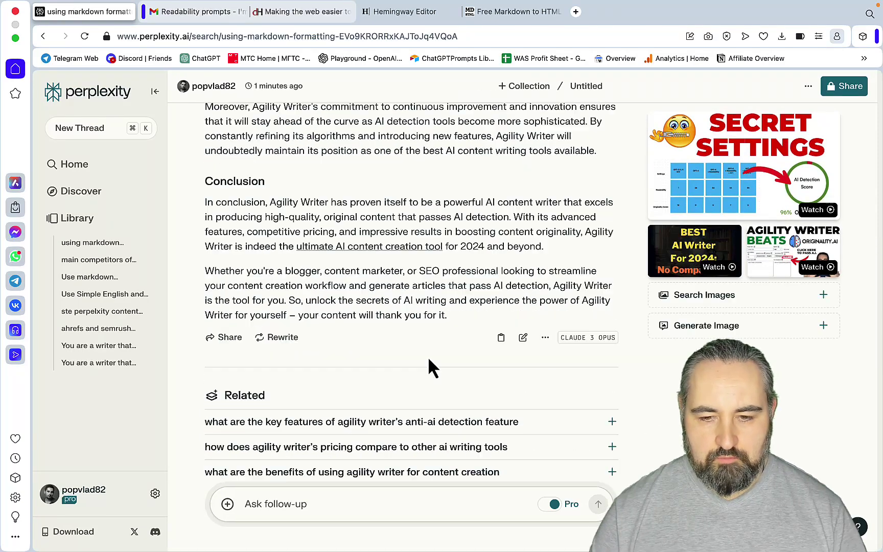
{"action": "left_click", "coordinate": [502, 339]}
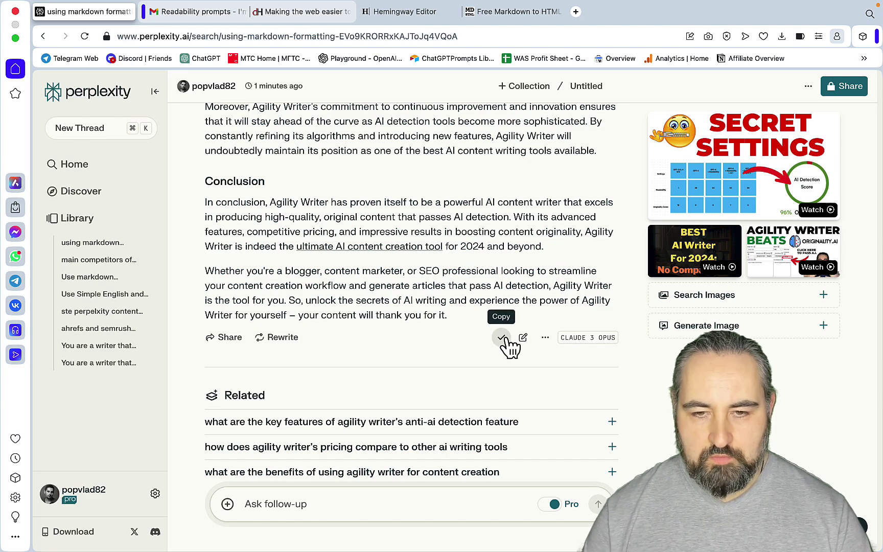
- Paste the copied article into the converter's Enter Markdown box
{"action": "left_click", "coordinate": [499, 17]}
{"action": "key", "text": "super+v"}
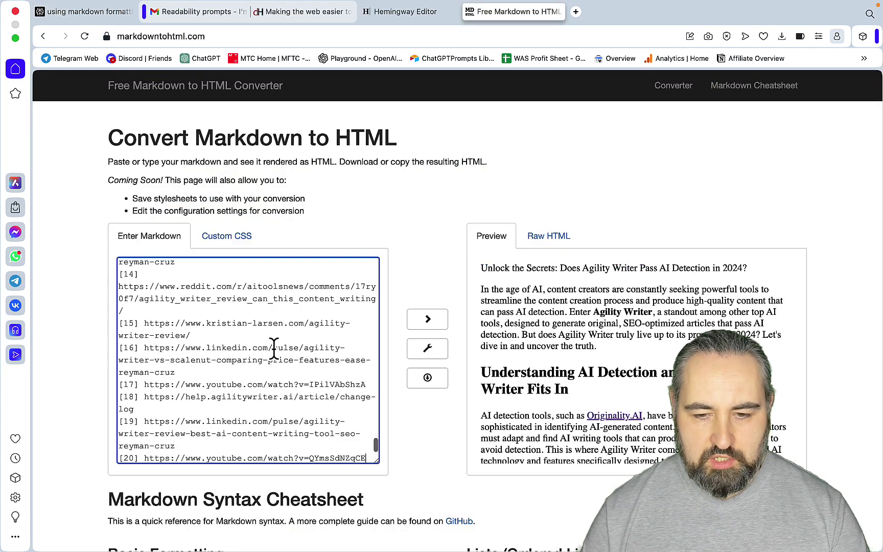
{"action": "scroll", "coordinate": [238, 339], "scroll_direction": "up", "scroll_amount": 5}
{"action": "scroll", "coordinate": [240, 339], "scroll_direction": "up", "scroll_amount": 5}
{"action": "left_click_drag", "start_coordinate": [118, 395], "coordinate": [196, 541]}
- Mark the title line with '#' as an H1 and select the whole rendered preview
{"action": "key", "text": "super+Up"}
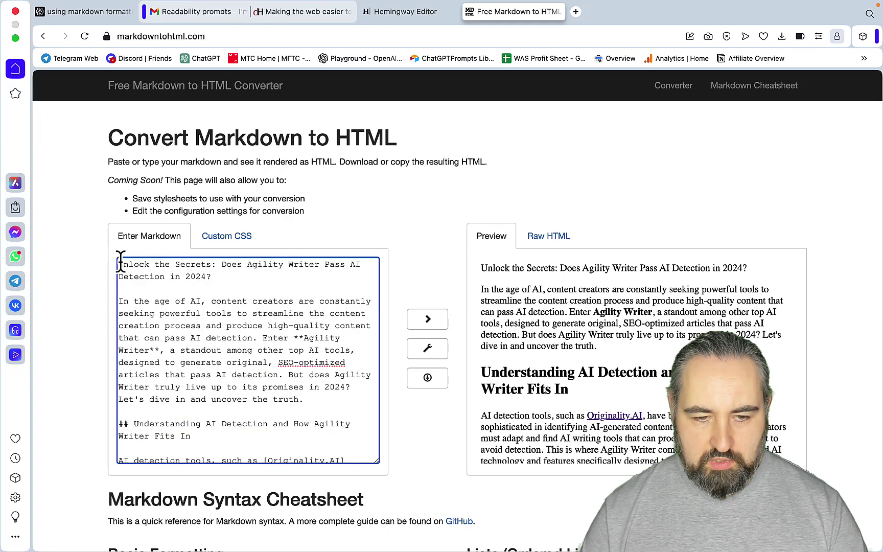
{"action": "type", "text": "#"}
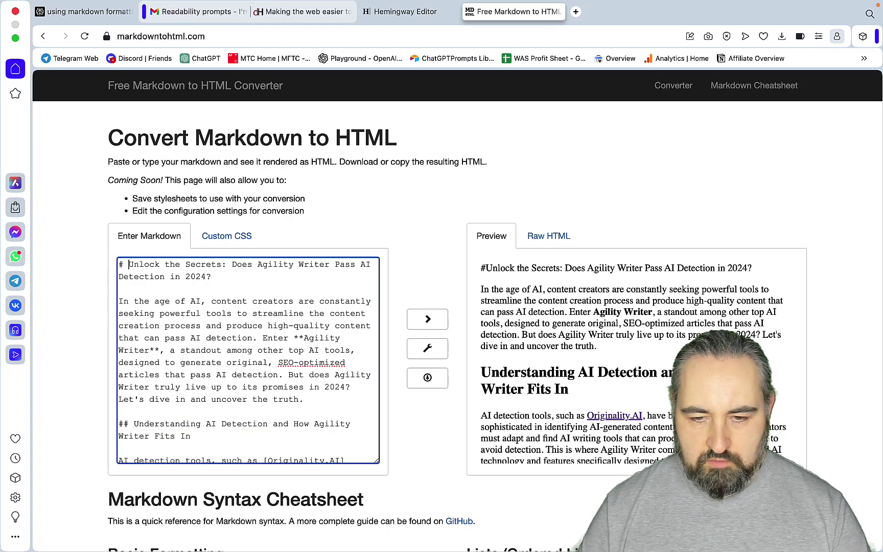
{"action": "left_click", "coordinate": [582, 327]}
{"action": "key", "text": "super+a"}
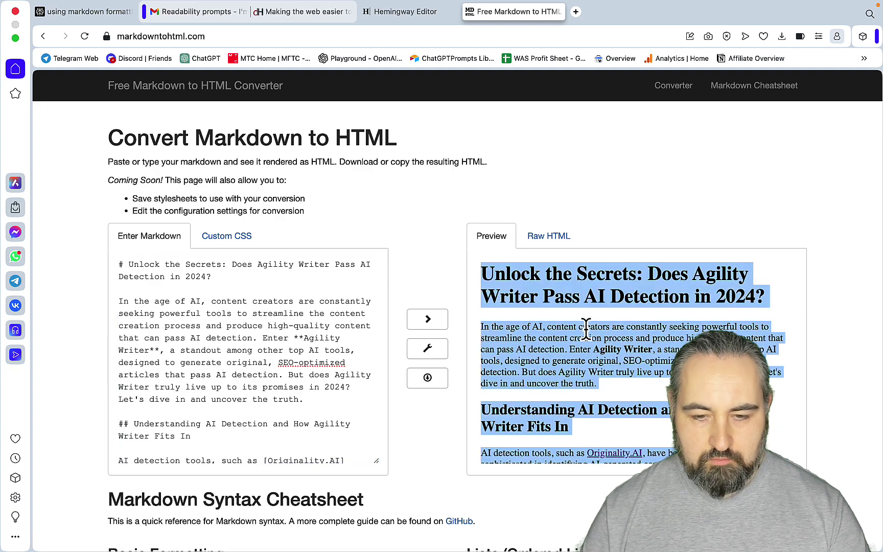
{"action": "left_click", "coordinate": [405, 11]}
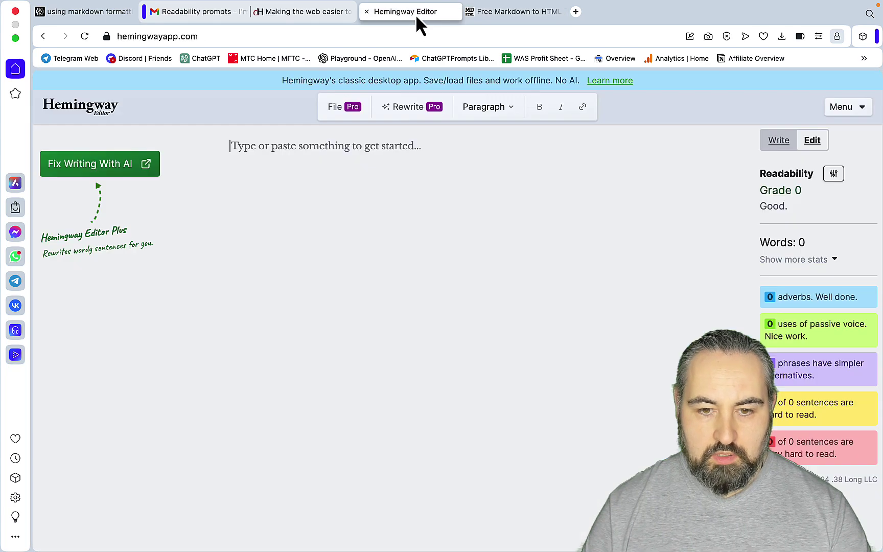
{"action": "left_click", "coordinate": [339, 213]}
{"action": "key", "text": "super+v"}
{"action": "scroll", "coordinate": [414, 311], "scroll_direction": "up", "scroll_amount": 20}
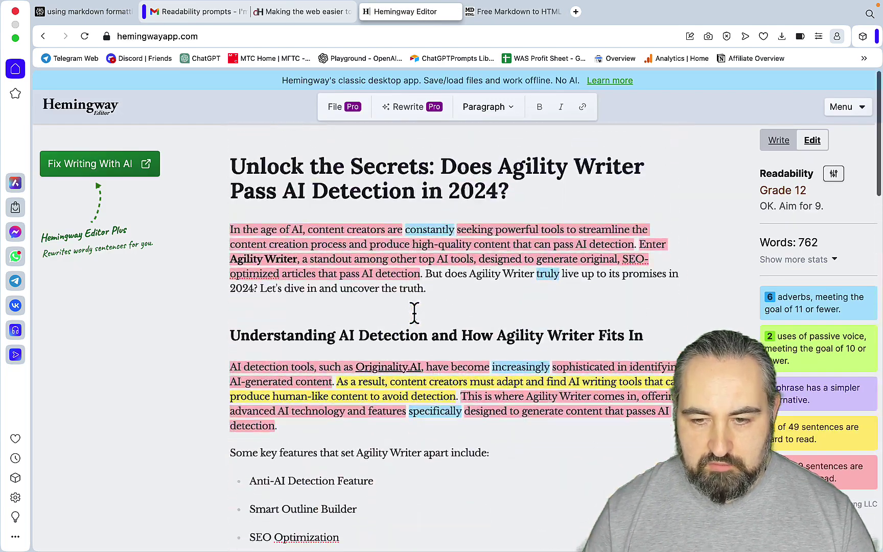
{"action": "scroll", "coordinate": [414, 310], "scroll_direction": "up", "scroll_amount": 5}
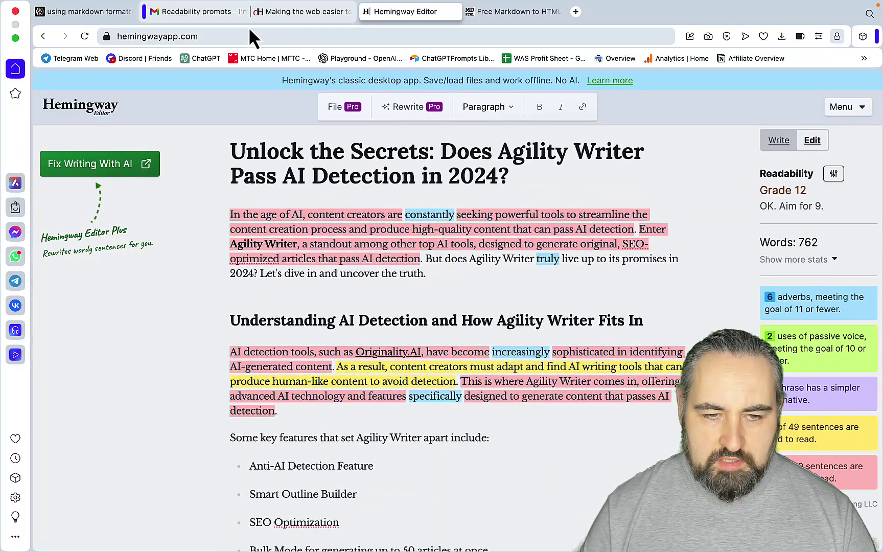
- Bring the EasyRead prompt from the Disability Horizons article into the Perplexity thread
{"action": "left_click", "coordinate": [301, 14]}
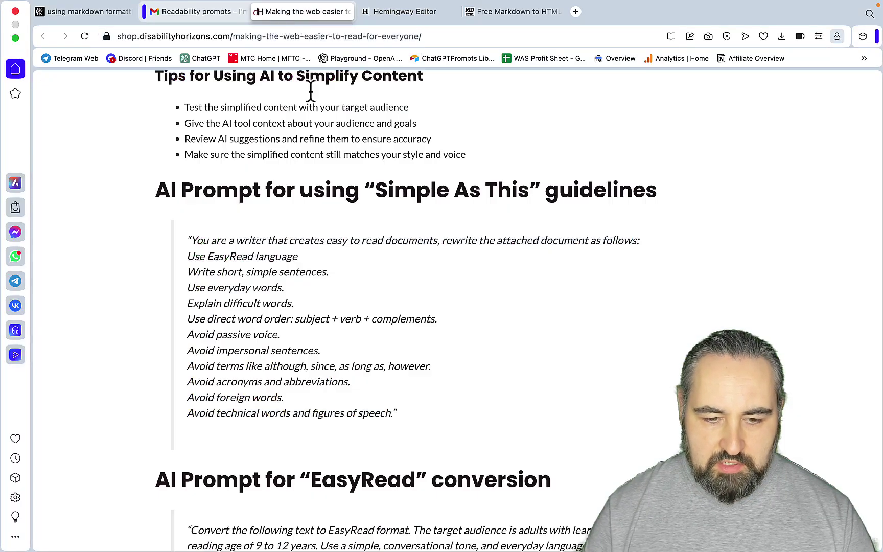
{"action": "scroll", "coordinate": [443, 306], "scroll_direction": "down", "scroll_amount": 5}
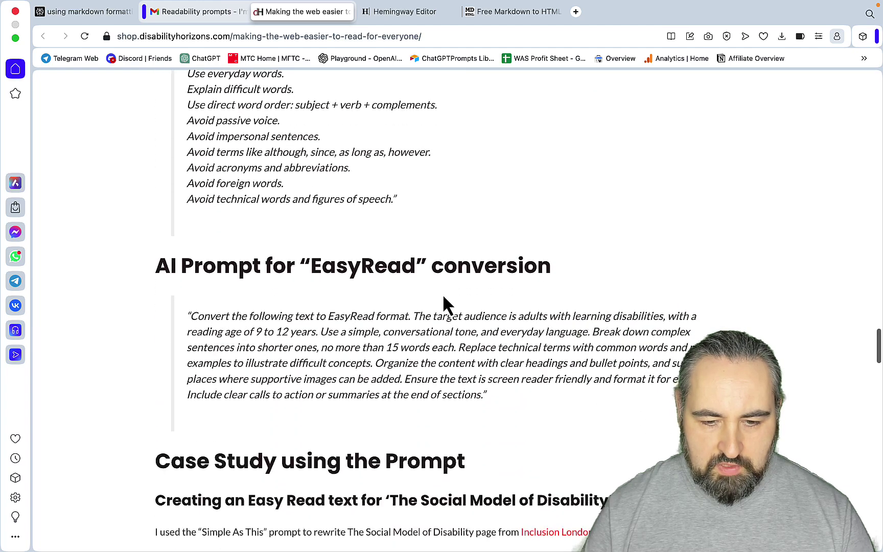
{"action": "key", "text": "super+1"}
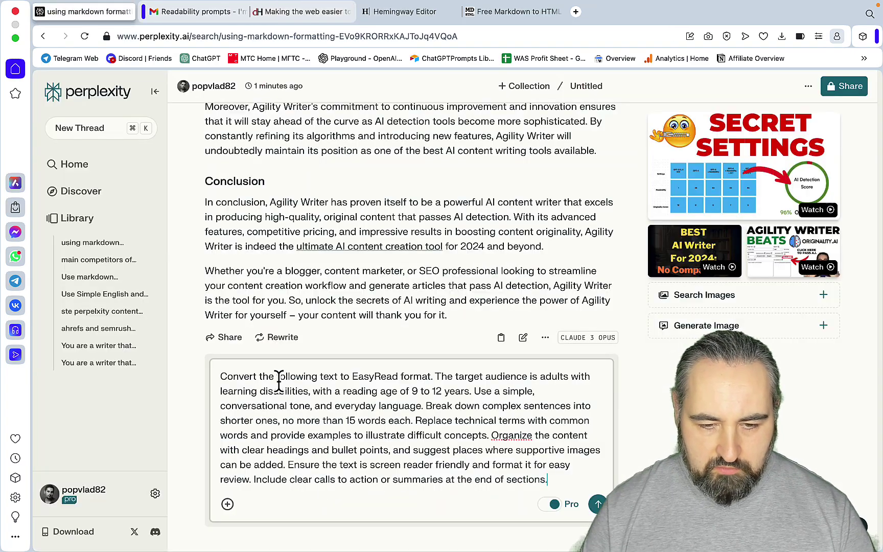
- Change 'following' to 'above' in the prompt, turn Pro off, and submit it
{"action": "left_click", "coordinate": [317, 376]}
{"action": "key", "text": "BackSpace"}
{"action": "key", "text": "BackSpace"}
{"action": "key", "text": "BackSpace"}
{"action": "key", "text": "BackSpace"}
{"action": "key", "text": "BackSpace"}
{"action": "key", "text": "BackSpace"}
{"action": "key", "text": "BackSpace"}
{"action": "key", "text": "BackSpace"}
{"action": "key", "text": "BackSpace"}
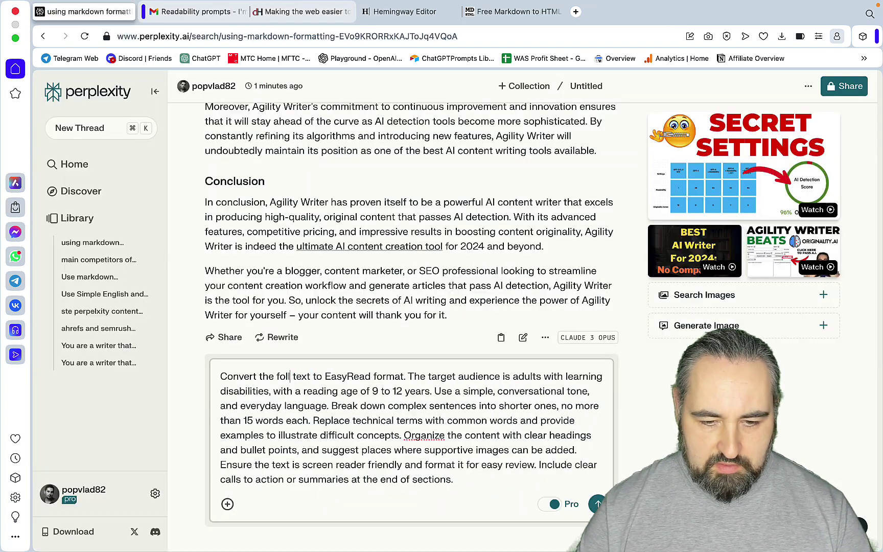
{"action": "type", "text": "above"}
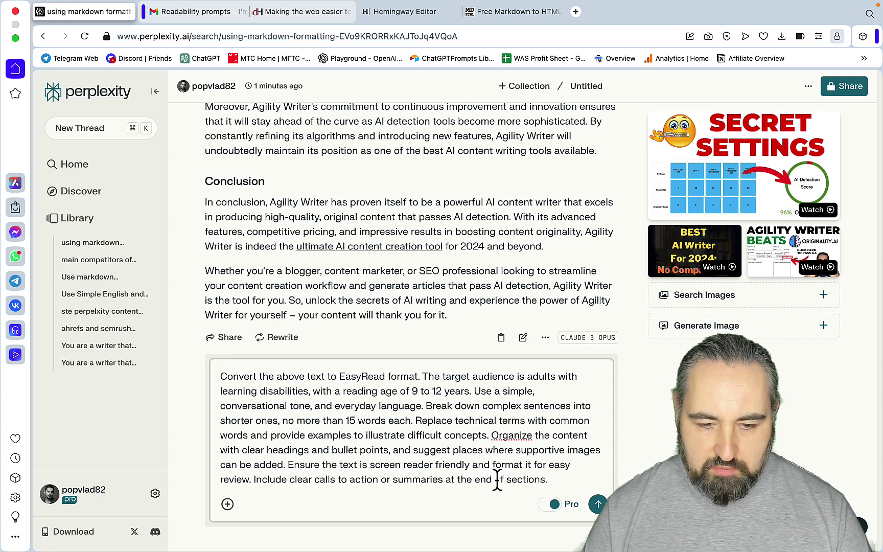
{"action": "scroll", "coordinate": [497, 480], "scroll_direction": "down", "scroll_amount": 1}
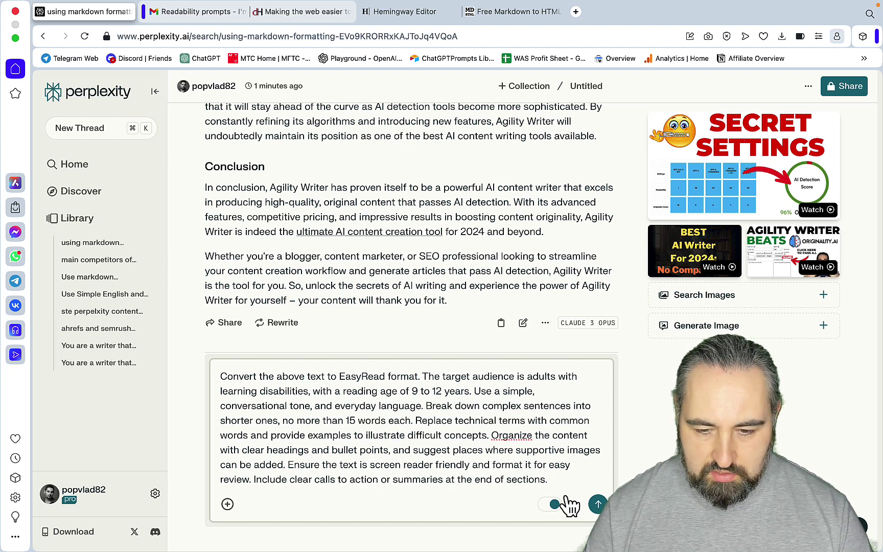
{"action": "left_click", "coordinate": [551, 506]}
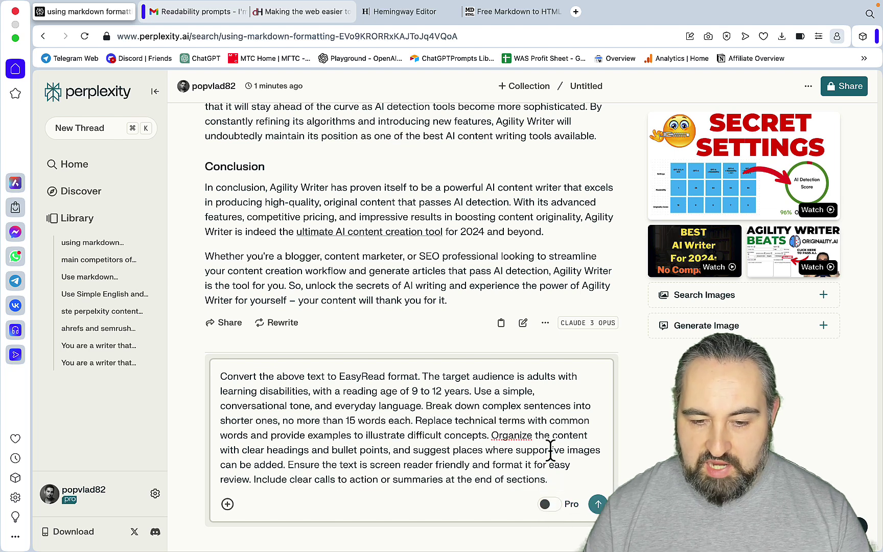
{"action": "left_click", "coordinate": [597, 504]}
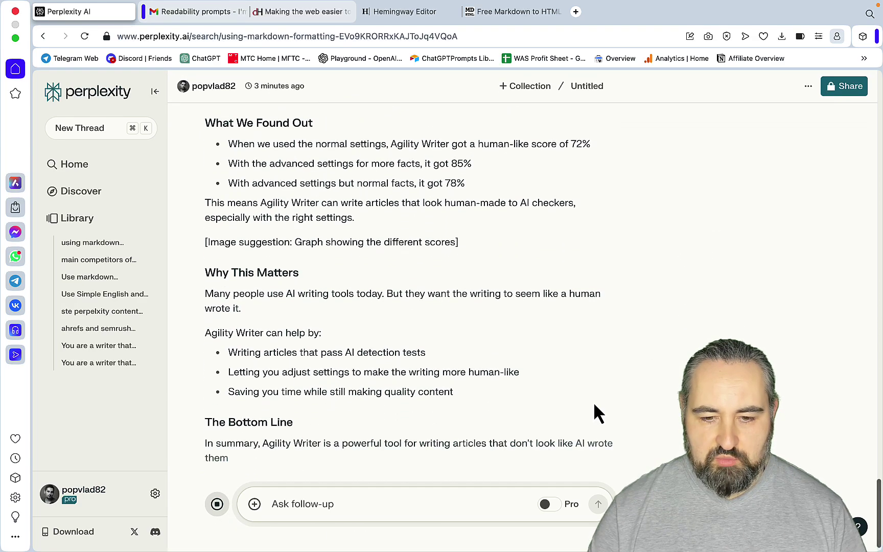
- Review the finished EasyRead rewrite, which ends with a call-to-action image suggestion
{"action": "scroll", "coordinate": [594, 401], "scroll_direction": "up", "scroll_amount": 5}
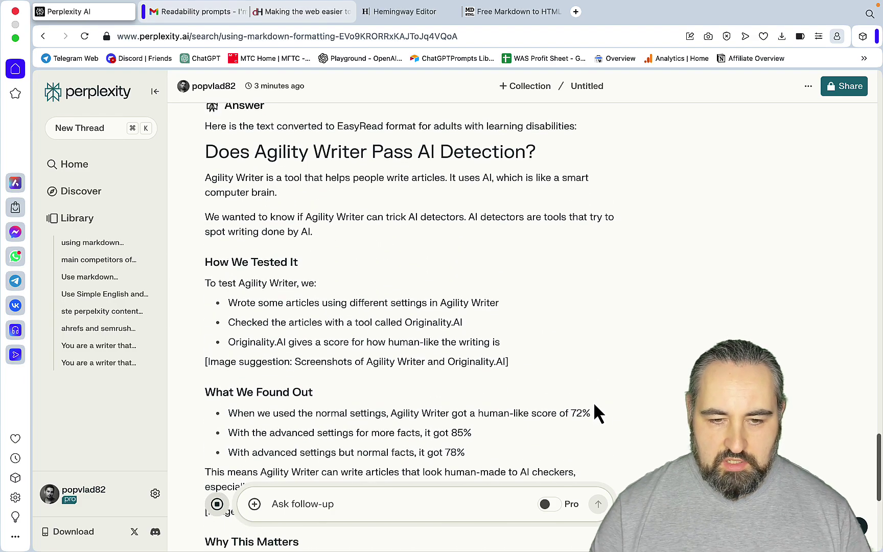
{"action": "scroll", "coordinate": [593, 401], "scroll_direction": "down", "scroll_amount": 10}
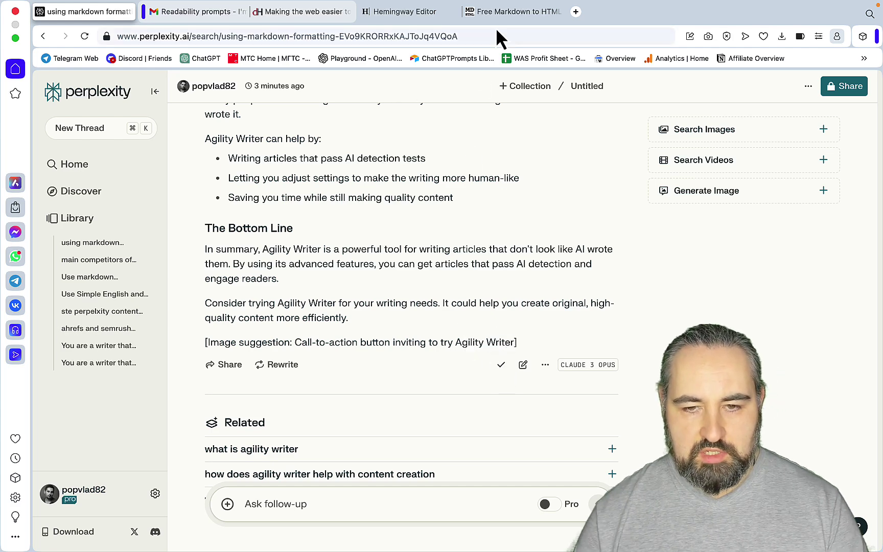
- Replace the converter's old markdown with the pasted EasyRead answer
{"action": "left_click", "coordinate": [499, 14]}
{"action": "left_click", "coordinate": [276, 326]}
{"action": "key", "text": "super+a"}
{"action": "key", "text": "super+v"}
- Delete the intro sentence, the Citations list and the closing image-suggestion line
{"action": "scroll", "coordinate": [200, 354], "scroll_direction": "up", "scroll_amount": 10}
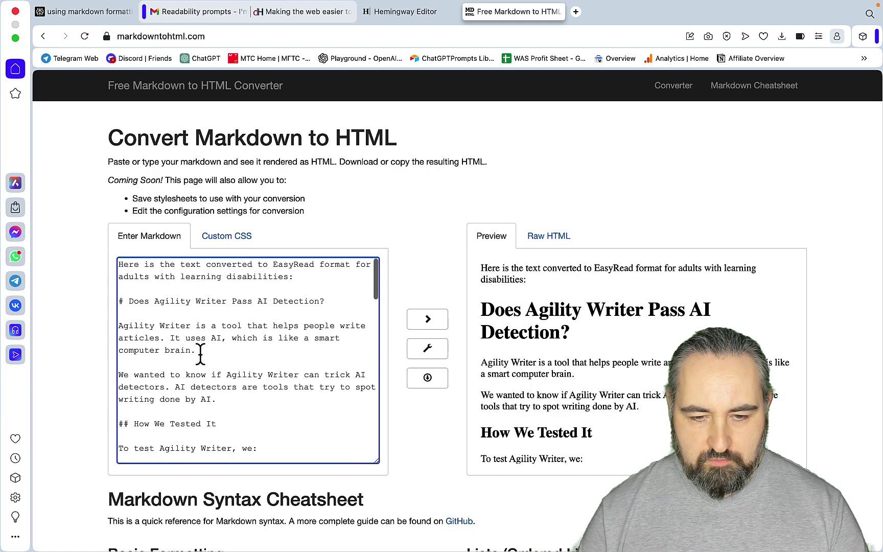
{"action": "left_click_drag", "start_coordinate": [118, 300], "coordinate": [112, 272]}
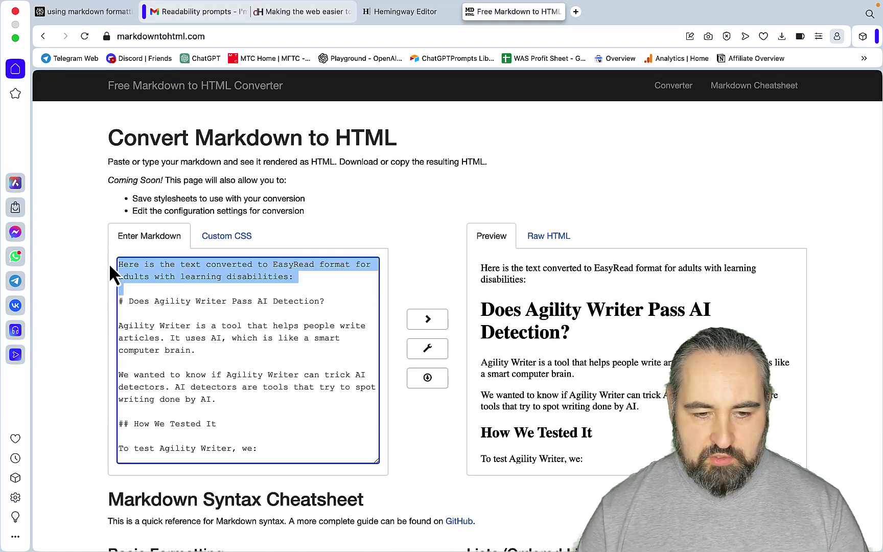
{"action": "key", "text": "BackSpace"}
{"action": "scroll", "coordinate": [204, 388], "scroll_direction": "down", "scroll_amount": 3}
{"action": "scroll", "coordinate": [214, 423], "scroll_direction": "down", "scroll_amount": 15}
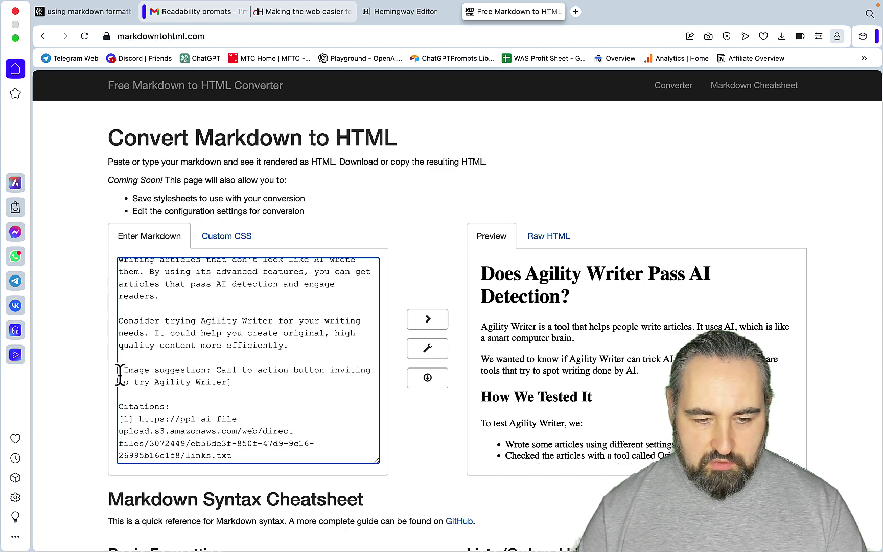
{"action": "left_click_drag", "start_coordinate": [119, 406], "coordinate": [235, 456]}
{"action": "key", "text": "BackSpace"}
{"action": "left_click_drag", "start_coordinate": [237, 431], "coordinate": [114, 422]}
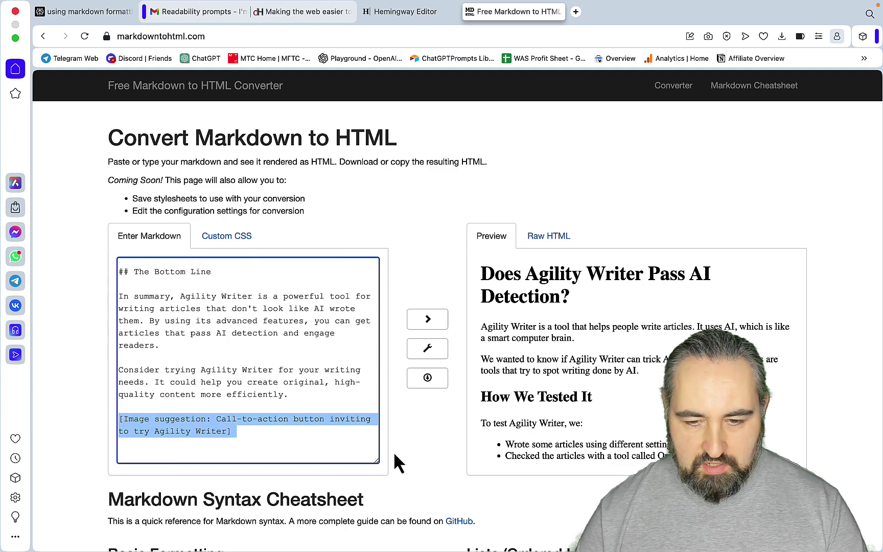
{"action": "scroll", "coordinate": [567, 332], "scroll_direction": "down", "scroll_amount": 10}
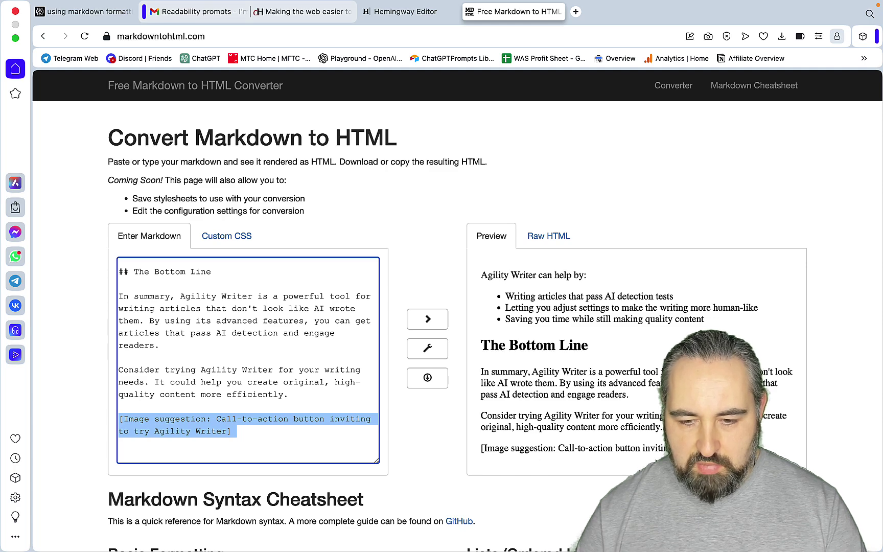
{"action": "key", "text": "BackSpace"}
- Swap the Hemingway Editor text for the EasyRead article, now Grade 6 at 265 words
{"action": "left_click", "coordinate": [409, 12]}
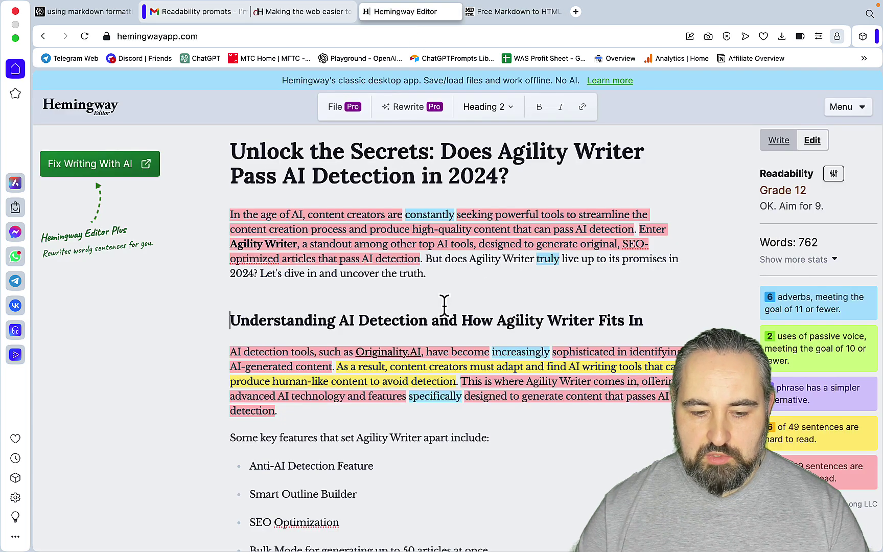
{"action": "key", "text": "super+a"}
{"action": "key", "text": "BackSpace"}
{"action": "key", "text": "super+v"}
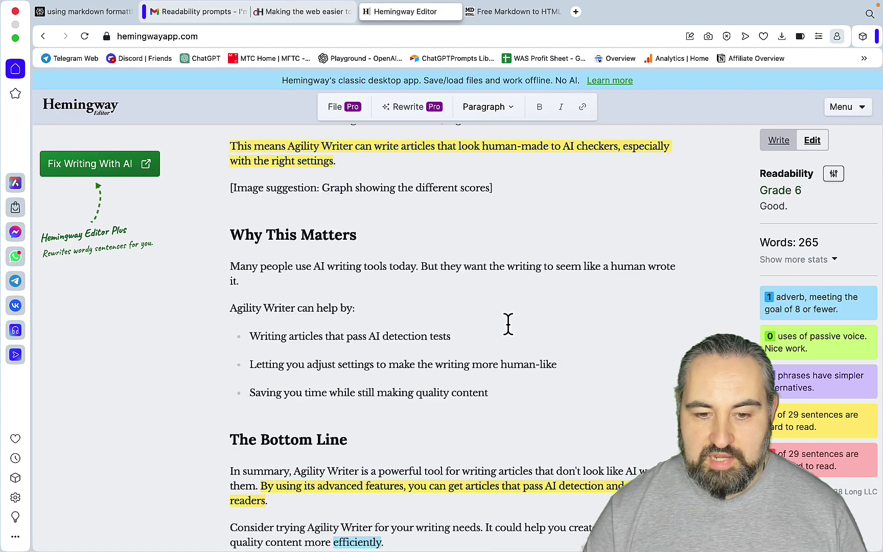
{"action": "scroll", "coordinate": [506, 321], "scroll_direction": "up", "scroll_amount": 10}
{"action": "scroll", "coordinate": [508, 323], "scroll_direction": "down", "scroll_amount": 7}
{"action": "scroll", "coordinate": [508, 323], "scroll_direction": "up", "scroll_amount": 5}
{"action": "left_click", "coordinate": [500, 362]}
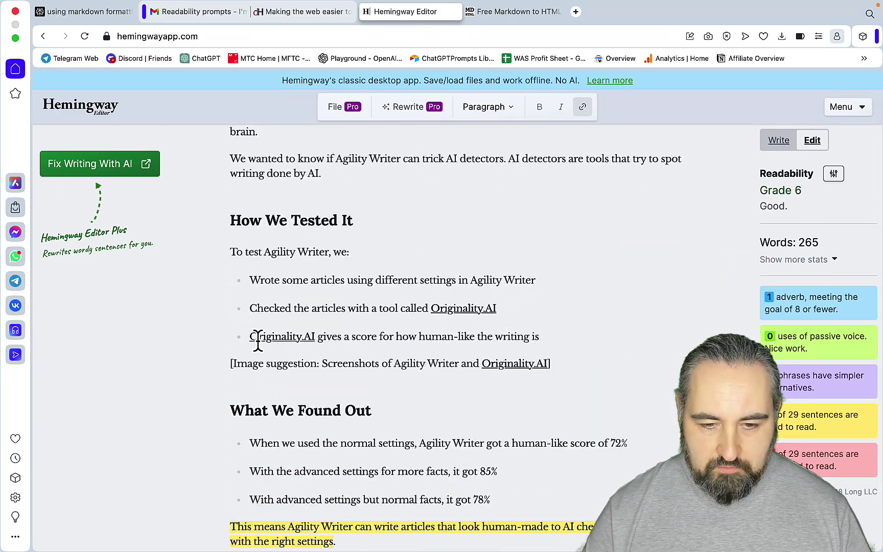
{"action": "left_click", "coordinate": [280, 335]}
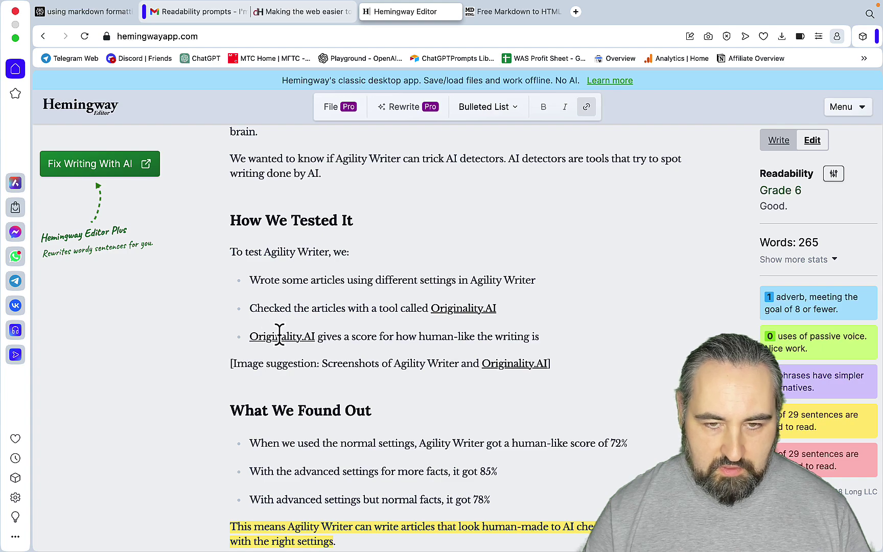
- Refresh the converter preview with the cleaned markdown, scroll through it, and return to Hemingway
{"action": "left_click", "coordinate": [532, 12]}
{"action": "key", "text": "super+v"}
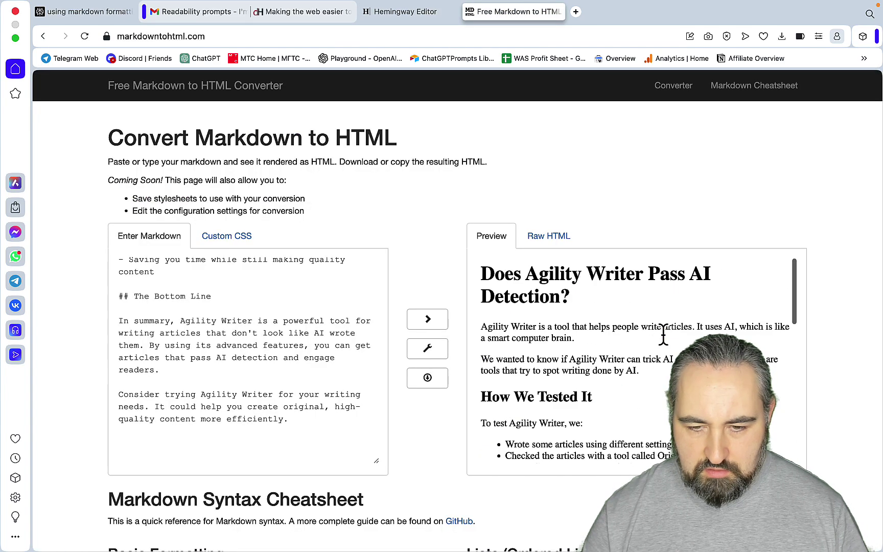
{"action": "scroll", "coordinate": [664, 339], "scroll_direction": "down", "scroll_amount": 3}
{"action": "scroll", "coordinate": [665, 339], "scroll_direction": "down", "scroll_amount": 1}
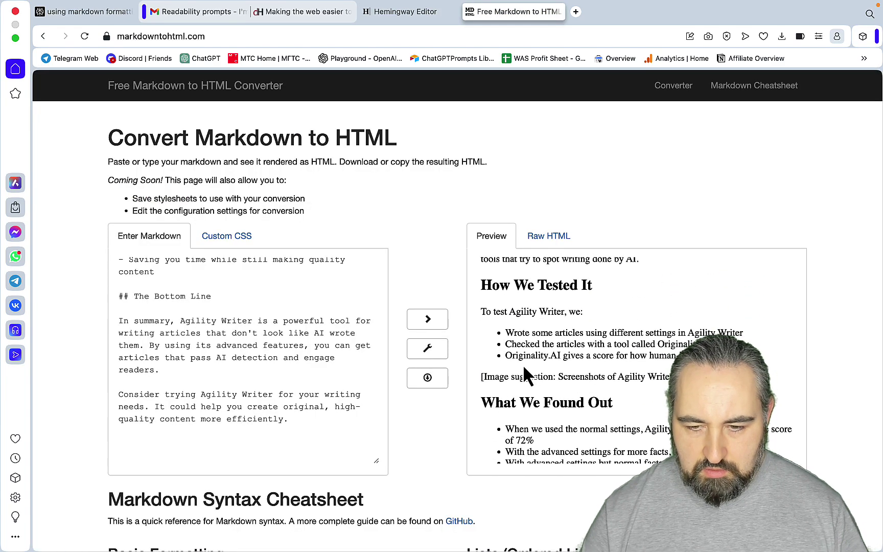
{"action": "scroll", "coordinate": [636, 360], "scroll_direction": "down", "scroll_amount": 8}
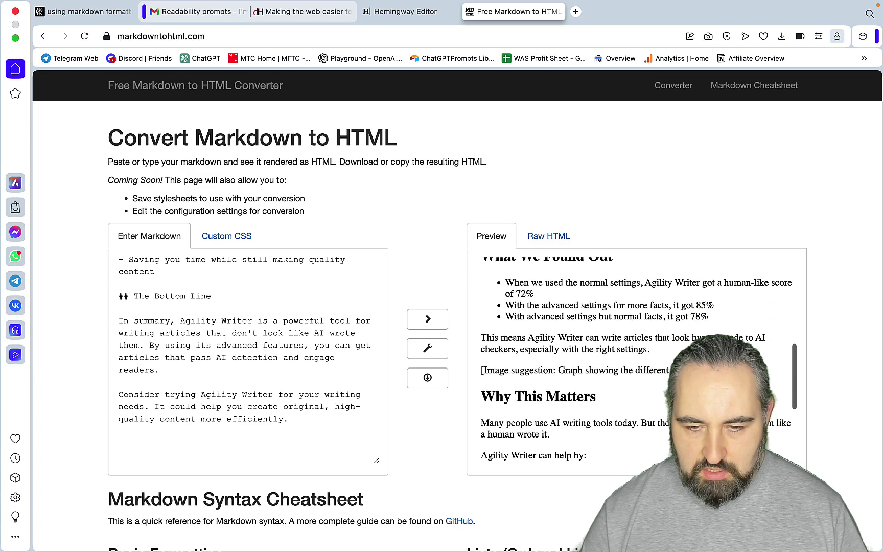
{"action": "scroll", "coordinate": [636, 360], "scroll_direction": "down", "scroll_amount": 3}
{"action": "scroll", "coordinate": [636, 360], "scroll_direction": "up", "scroll_amount": 15}
{"action": "scroll", "coordinate": [536, 167], "scroll_direction": "down", "scroll_amount": 1}
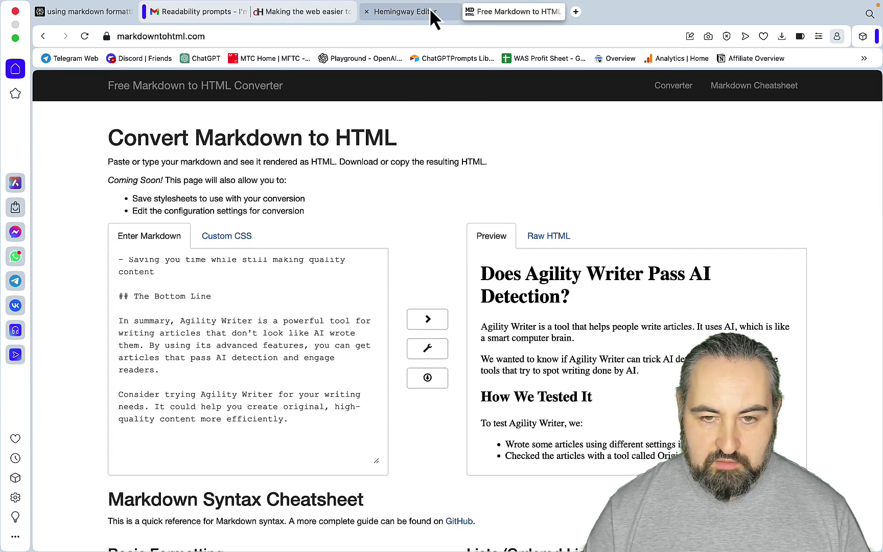
{"action": "left_click", "coordinate": [406, 12]}
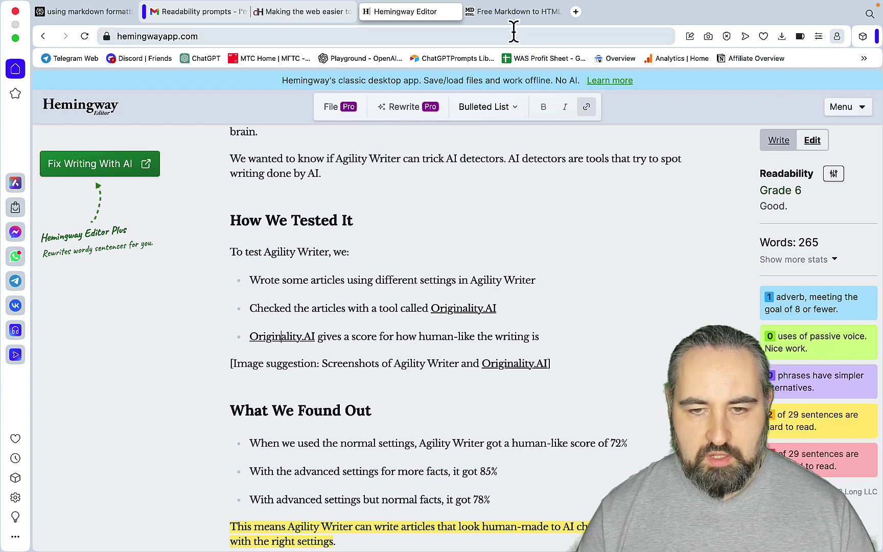
- Copy the original Agility Writer answer and select all of the converter's rendered preview
{"action": "left_click", "coordinate": [89, 14]}
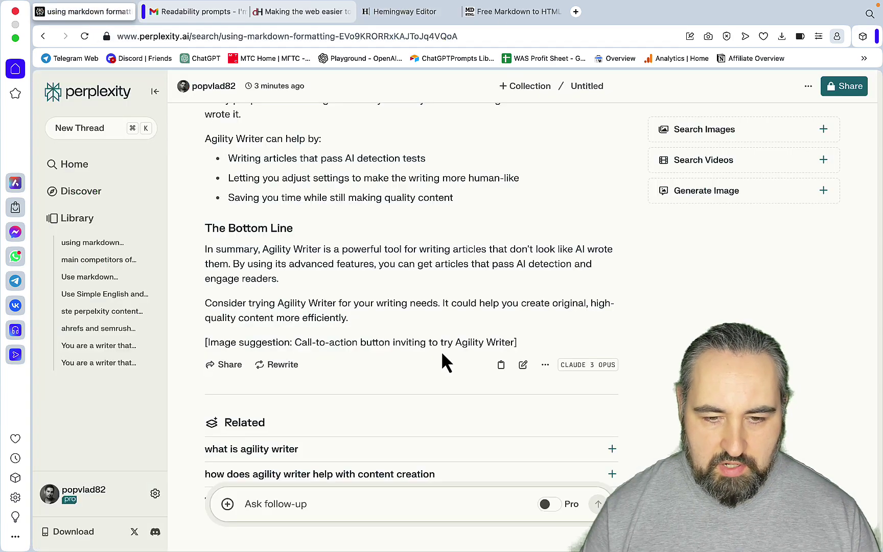
{"action": "scroll", "coordinate": [444, 361], "scroll_direction": "up", "scroll_amount": 15}
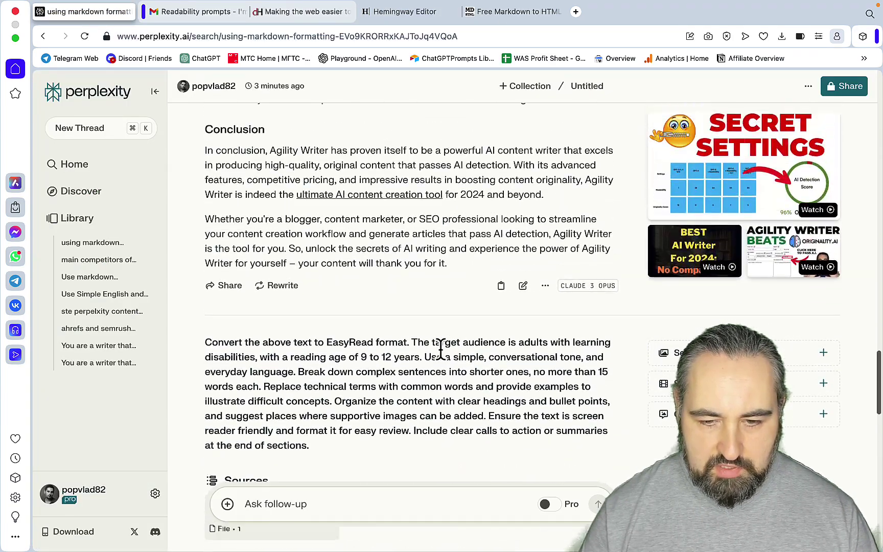
{"action": "scroll", "coordinate": [440, 350], "scroll_direction": "up", "scroll_amount": 2}
{"action": "left_click", "coordinate": [501, 347]}
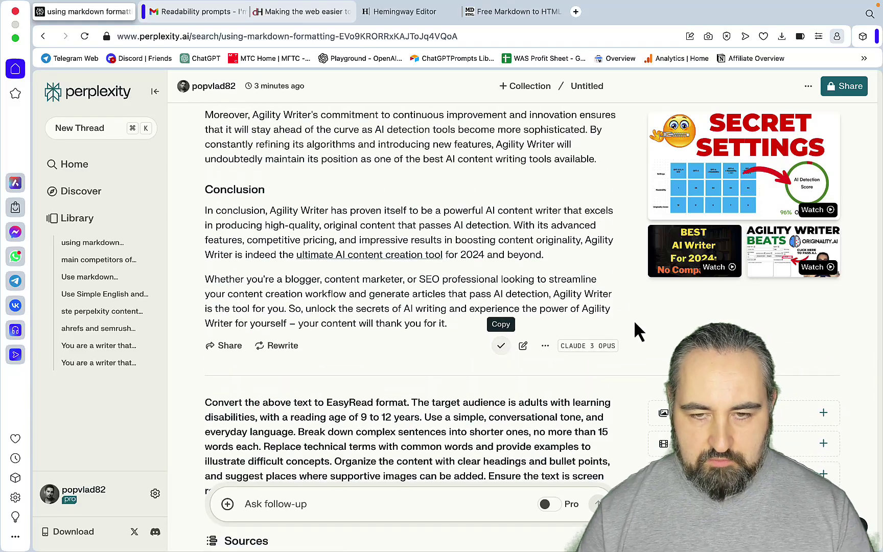
{"action": "key", "text": "super+5"}
{"action": "left_click", "coordinate": [560, 287]}
{"action": "key", "text": "super+a"}
- Start a new Perplexity thread with the Simple As This prompt, removing its opening quote mark
{"action": "left_click", "coordinate": [301, 11]}
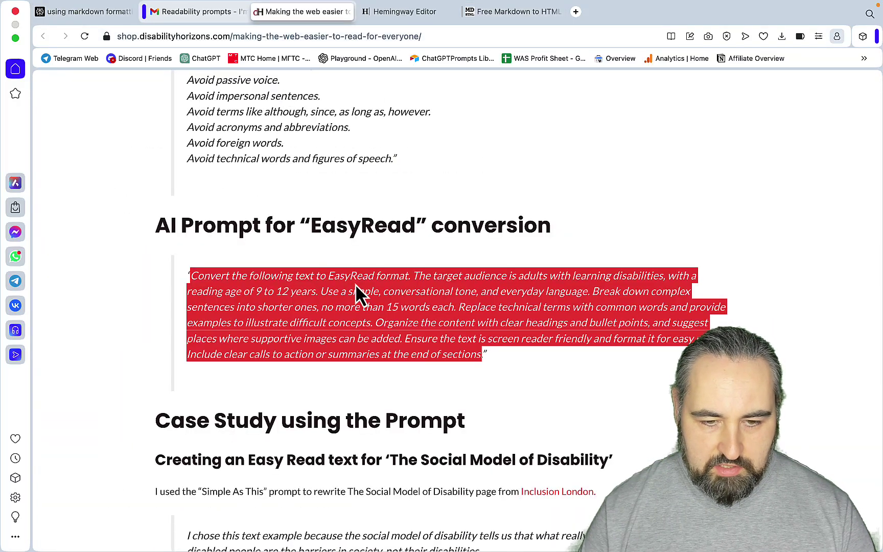
{"action": "scroll", "coordinate": [356, 286], "scroll_direction": "up", "scroll_amount": 10}
{"action": "left_click", "coordinate": [102, 12]}
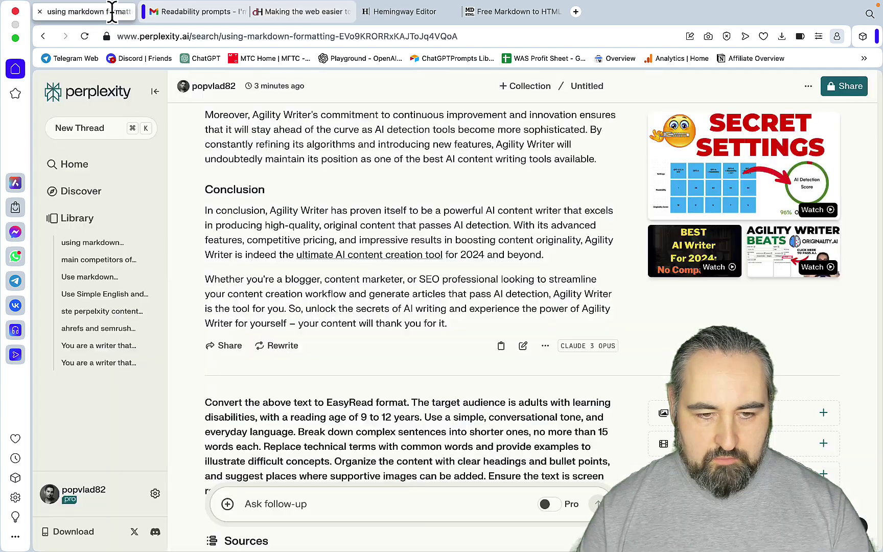
{"action": "left_click", "coordinate": [94, 136]}
{"action": "key", "text": "super+v"}
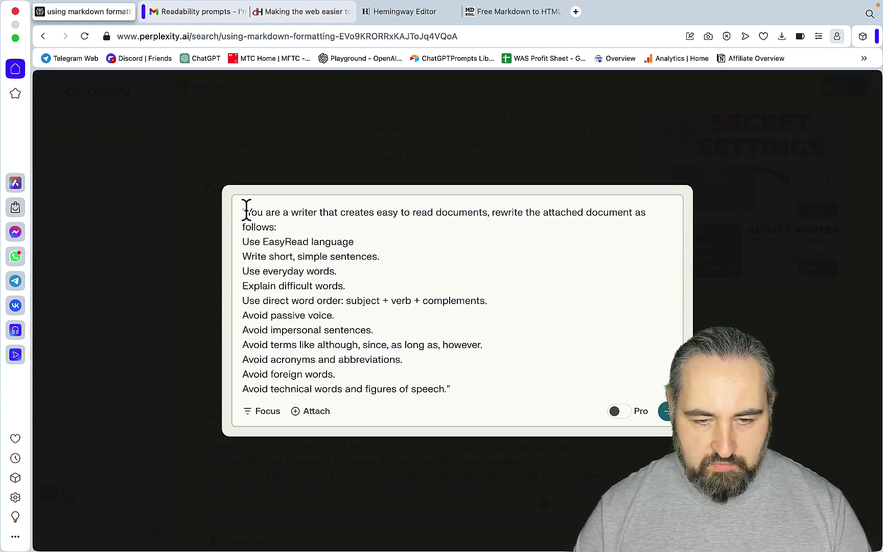
{"action": "left_click", "coordinate": [246, 209]}
{"action": "key", "text": "BackSpace"}
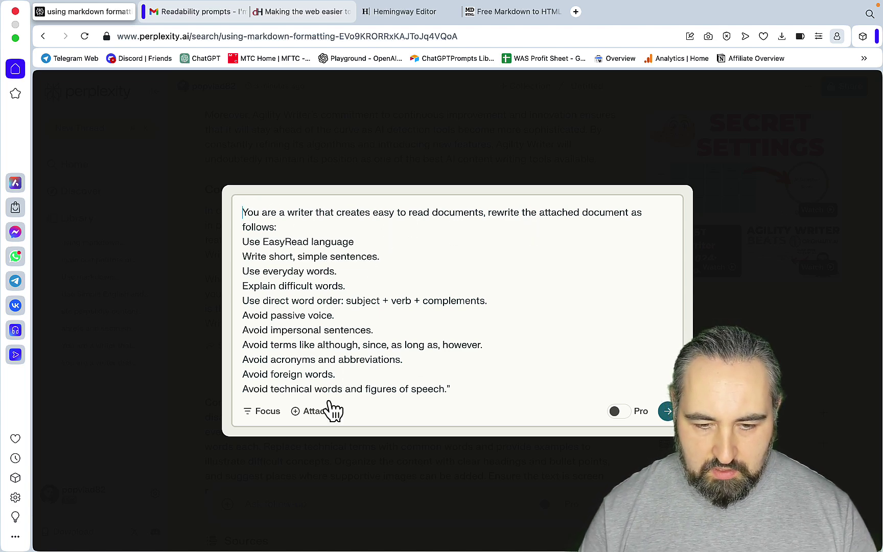
- Cancel the file picker and exit full screen to reach Unlock the Secrets.pdf on the desktop
{"action": "left_click", "coordinate": [323, 409]}
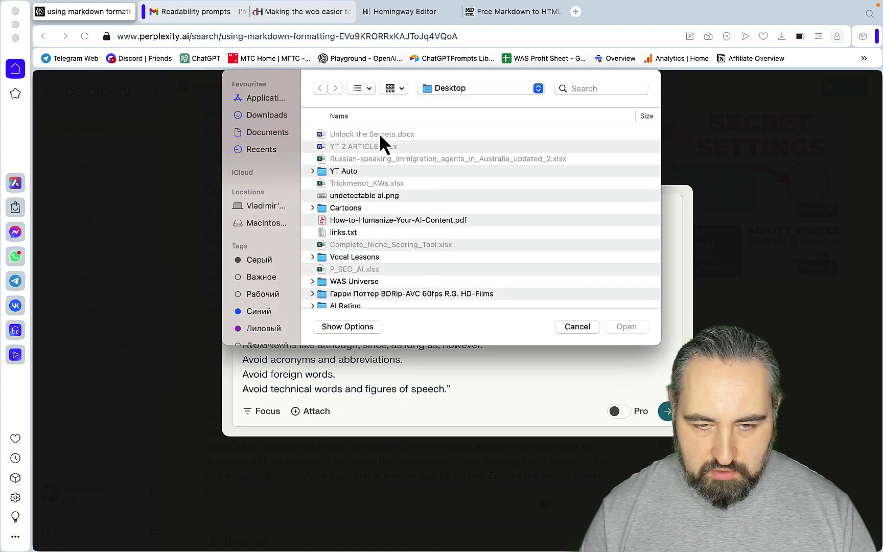
{"action": "left_click", "coordinate": [591, 329]}
{"action": "mouse_move", "coordinate": [588, 527]}
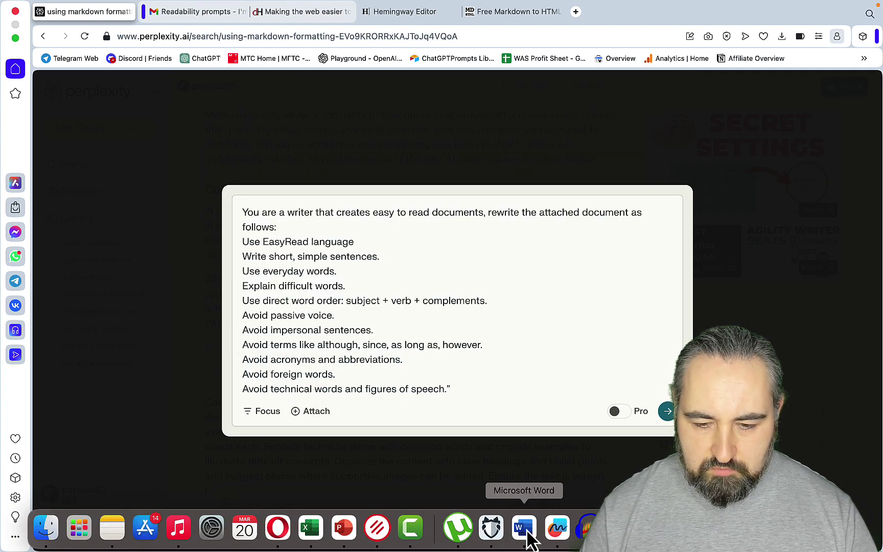
{"action": "left_click", "coordinate": [15, 37]}
{"action": "left_click", "coordinate": [17, 40]}
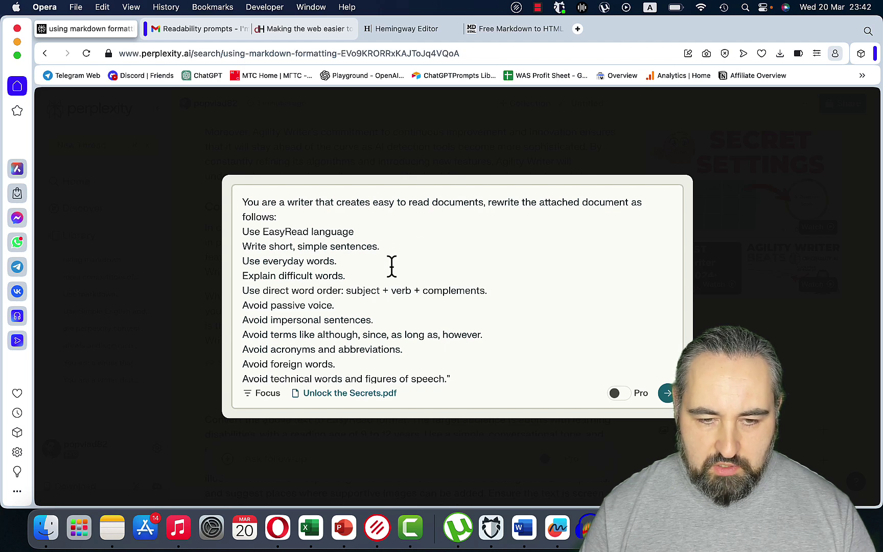
- Add 'while keeping the internal links and the original word count' to the prompt and resubmit it
{"action": "scroll", "coordinate": [391, 265], "scroll_direction": "down", "scroll_amount": 1}
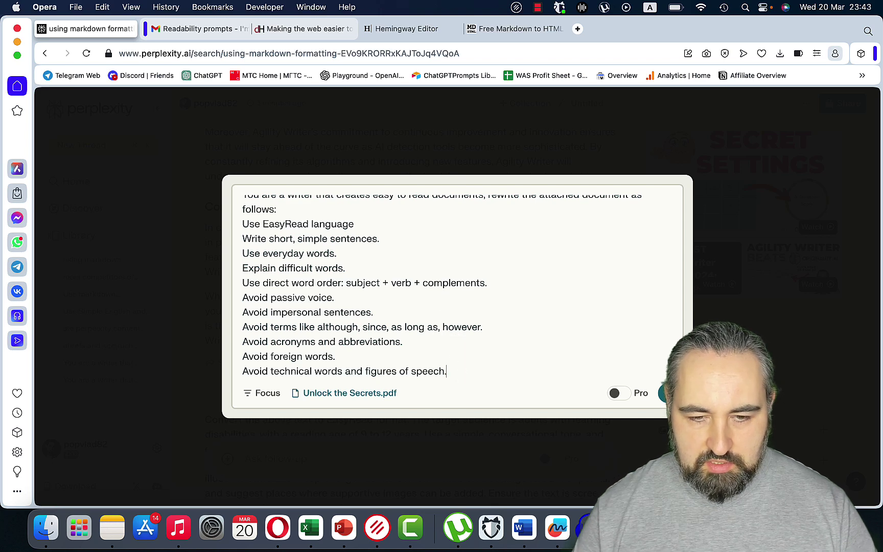
{"action": "scroll", "coordinate": [422, 291], "scroll_direction": "up", "scroll_amount": 1}
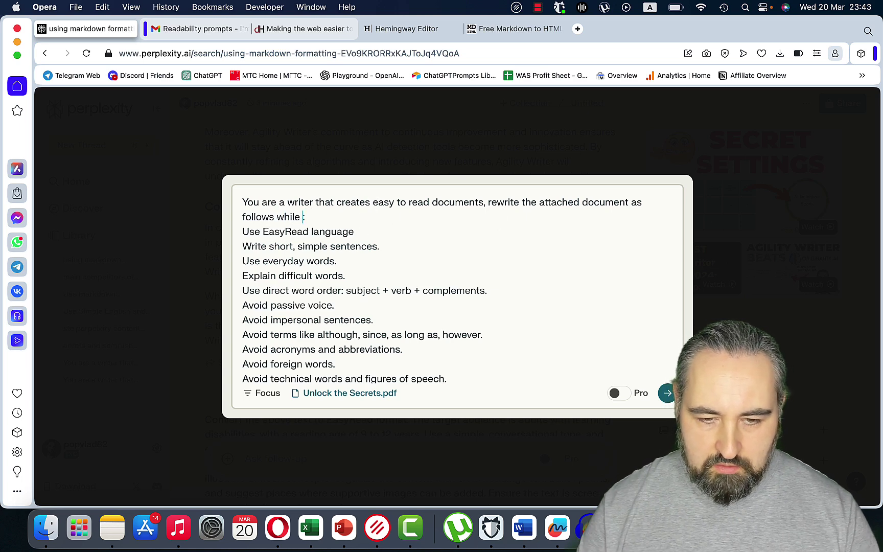
{"action": "type", "text": "ping the int"}
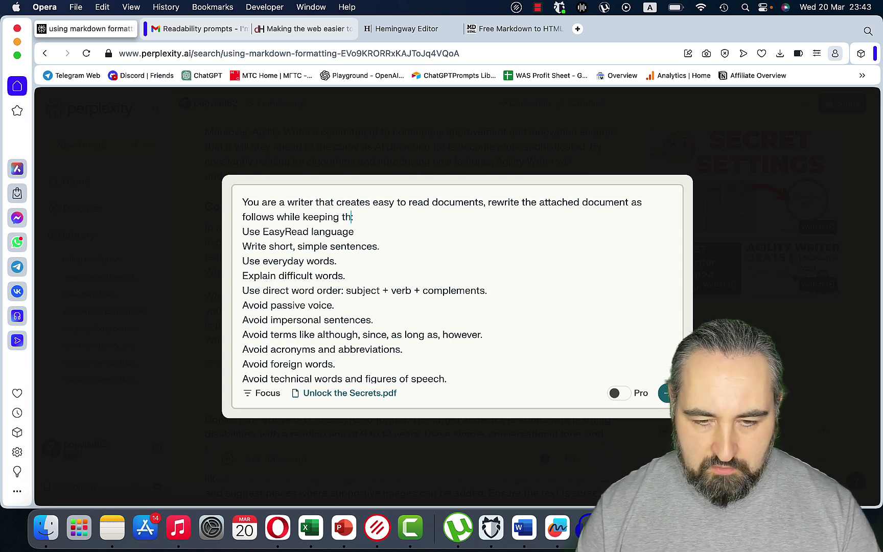
{"action": "type", "text": "ernal links and"}
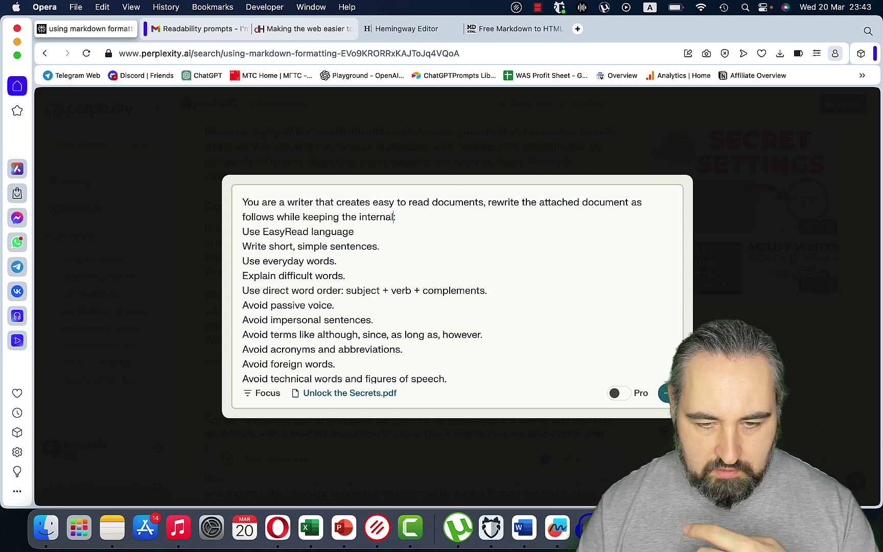
{"action": "type", "text": " orif"}
{"action": "key", "text": "BackSpace"}
{"action": "key", "text": "BackSpace"}
{"action": "key", "text": "BackSpace"}
{"action": "key", "text": "BackSpace"}
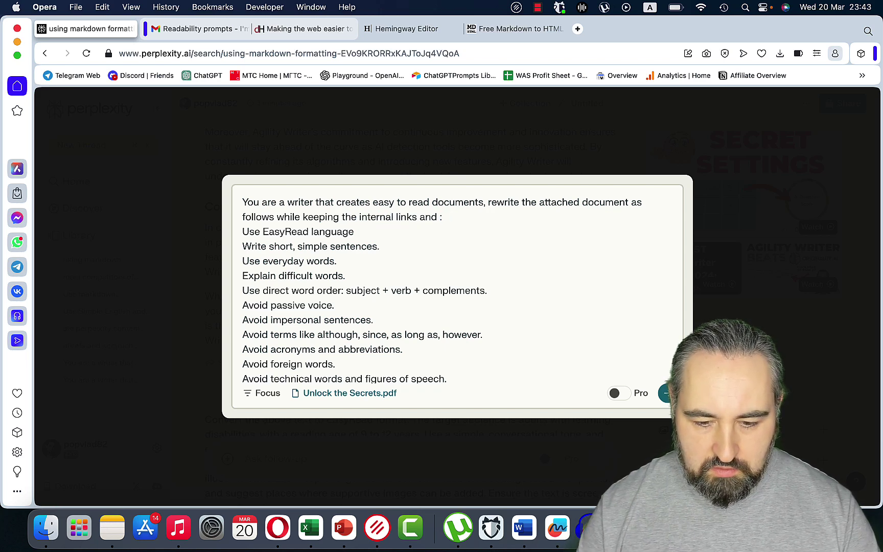
{"action": "type", "text": "the "}
{"action": "type", "text": "original wo"}
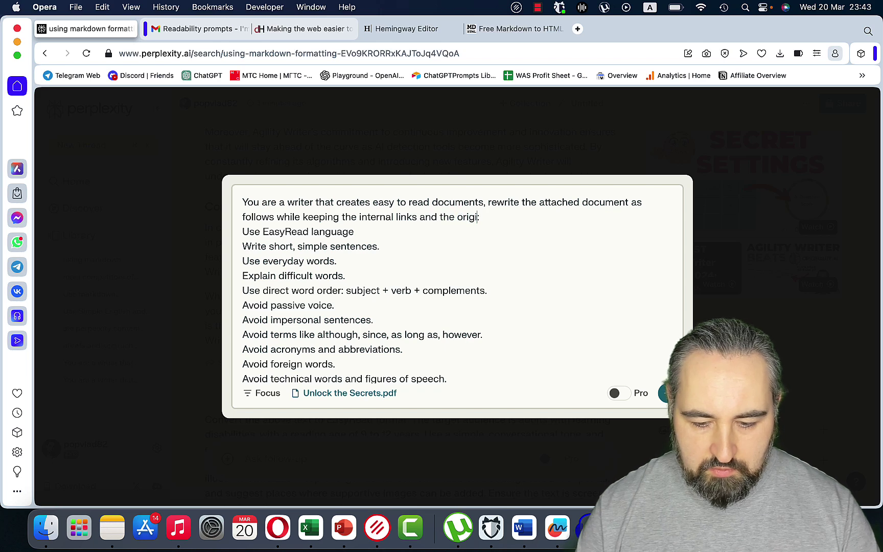
{"action": "type", "text": "rd count"}
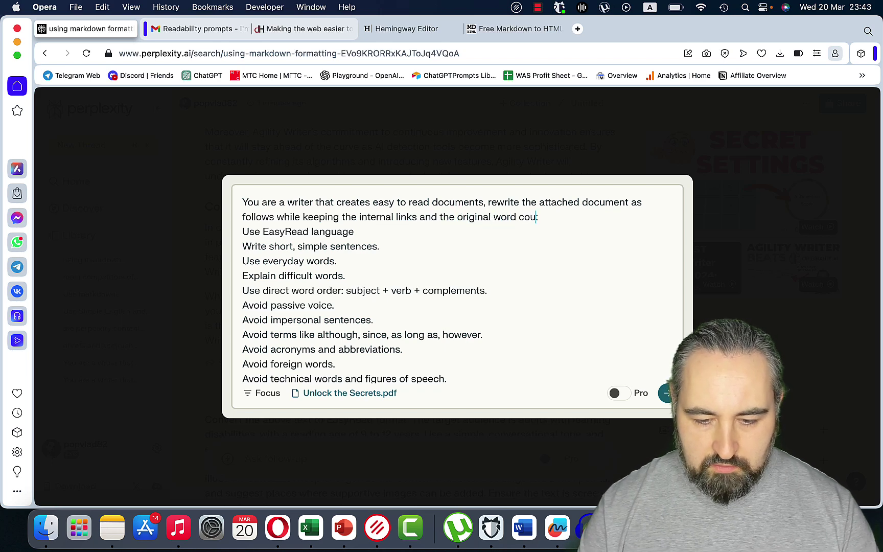
{"action": "left_click", "coordinate": [665, 393]}
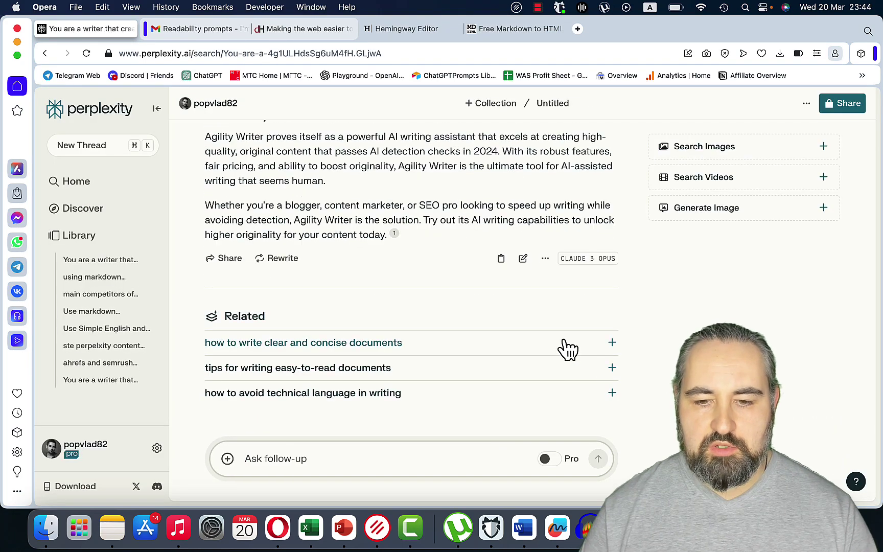
- Copy the regenerated EasyRead article and move to the Markdown to HTML converter tab
{"action": "scroll", "coordinate": [565, 349], "scroll_direction": "up", "scroll_amount": 2}
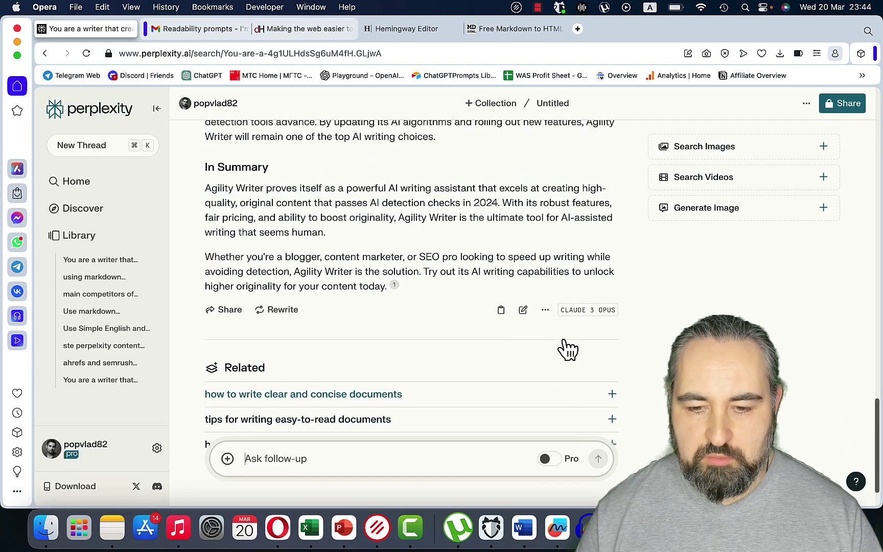
{"action": "left_click", "coordinate": [500, 311]}
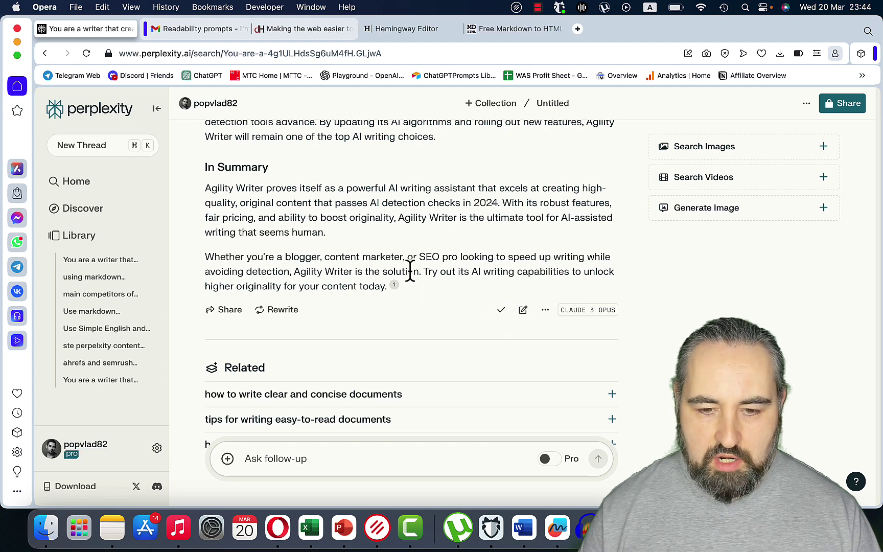
{"action": "key", "text": "ctrl+Tab"}
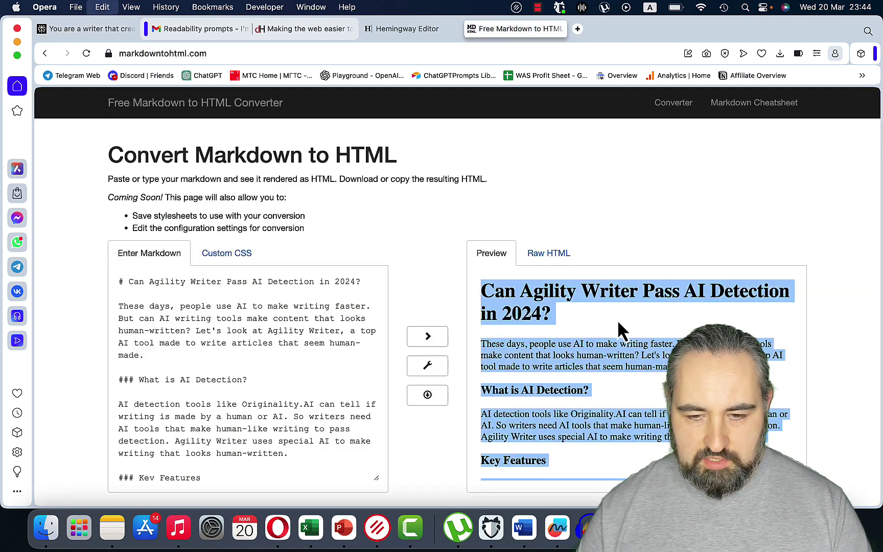
- Replace the old Hemingway Editor text with the newly rewritten article
{"action": "left_click", "coordinate": [397, 34]}
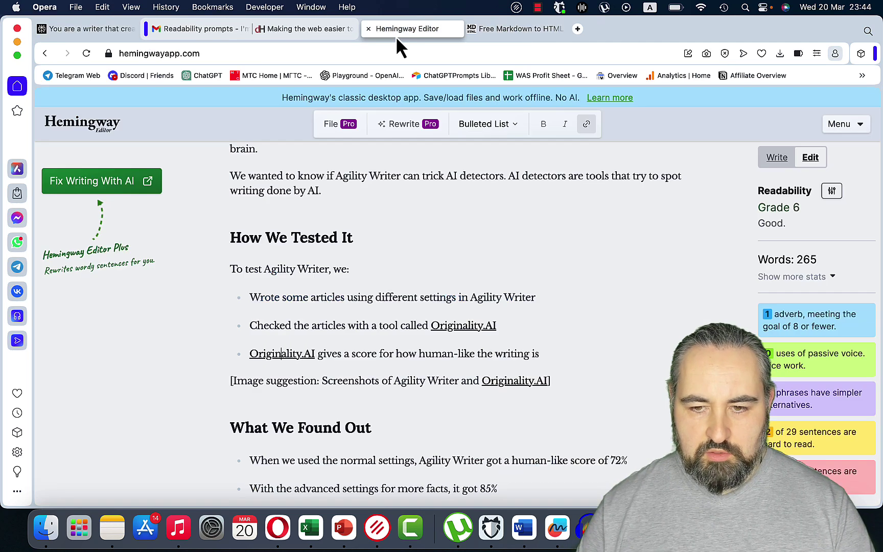
{"action": "key", "text": "super+a"}
{"action": "key", "text": "BackSpace"}
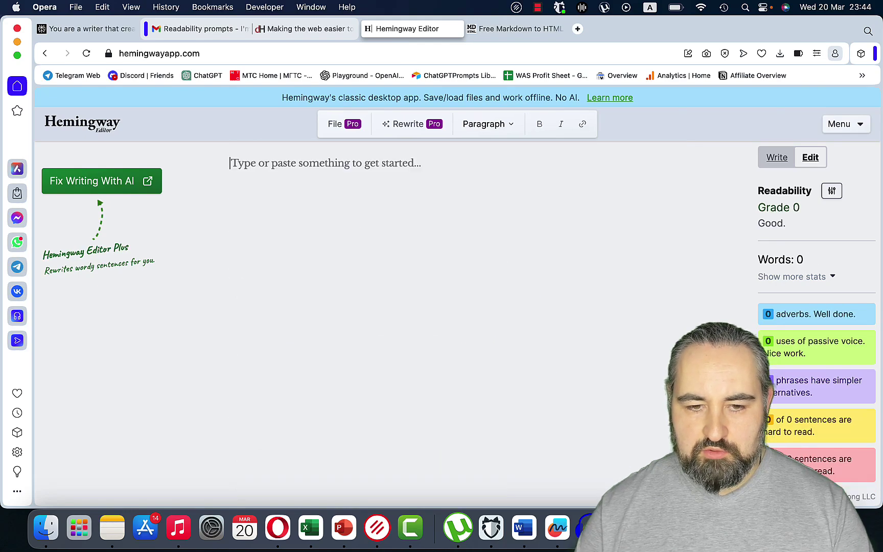
{"action": "key", "text": "super+v"}
- Read through the pasted article, which scores Grade 9 at 477 words
{"action": "scroll", "coordinate": [441, 262], "scroll_direction": "up", "scroll_amount": 20}
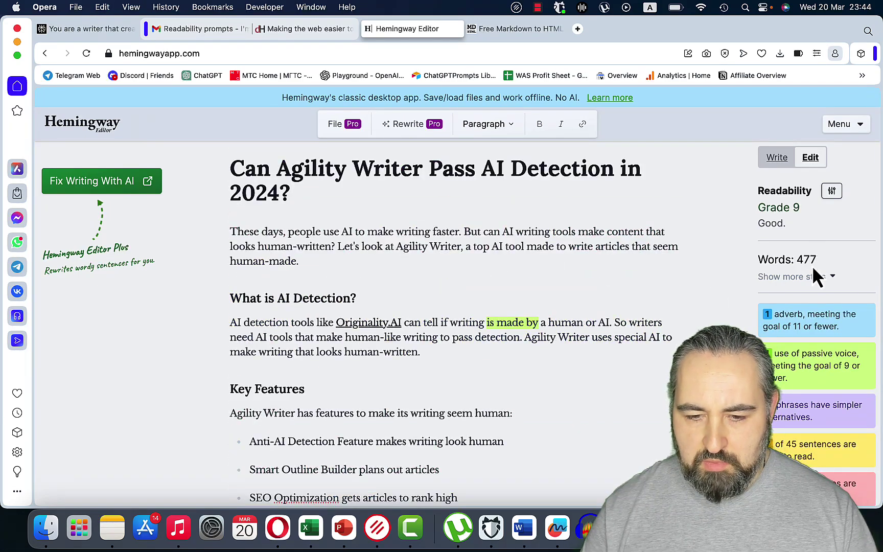
{"action": "scroll", "coordinate": [634, 362], "scroll_direction": "down", "scroll_amount": 2}
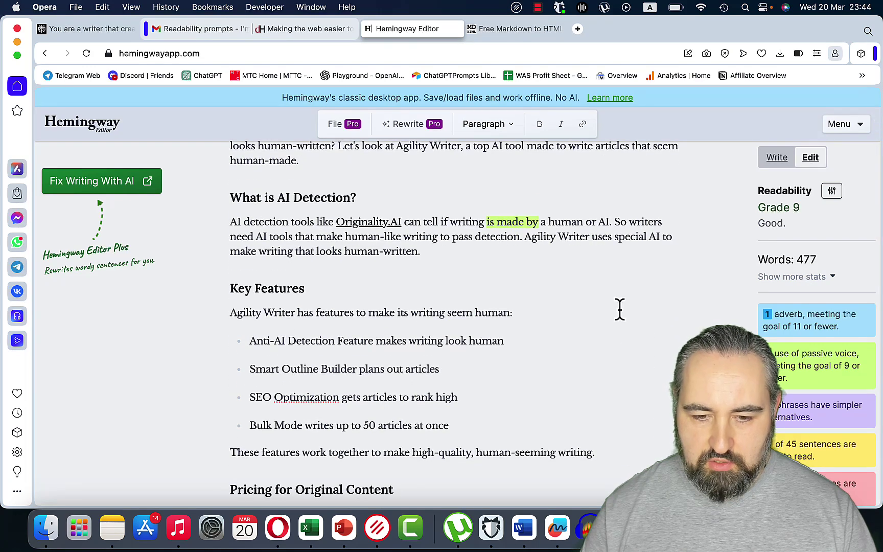
{"action": "scroll", "coordinate": [618, 304], "scroll_direction": "down", "scroll_amount": 1}
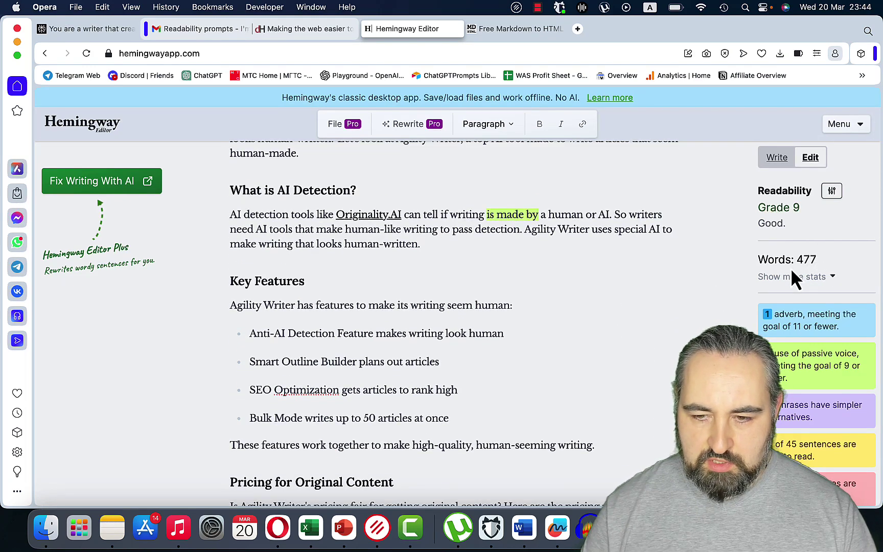
{"action": "scroll", "coordinate": [588, 310], "scroll_direction": "down", "scroll_amount": 15}
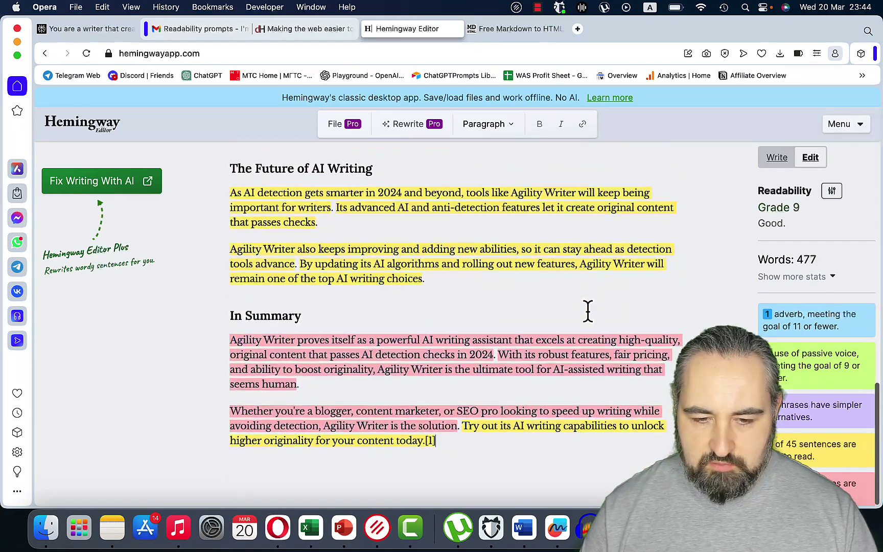
{"action": "scroll", "coordinate": [587, 310], "scroll_direction": "up", "scroll_amount": 20}
{"action": "scroll", "coordinate": [588, 311], "scroll_direction": "down", "scroll_amount": 10}
{"action": "scroll", "coordinate": [588, 310], "scroll_direction": "down", "scroll_amount": 10}
{"action": "scroll", "coordinate": [586, 310], "scroll_direction": "up", "scroll_amount": 3}
- Paste the rewritten article into a new Originality.ai scan, which returns 100% Original
{"action": "left_click", "coordinate": [723, 116]}
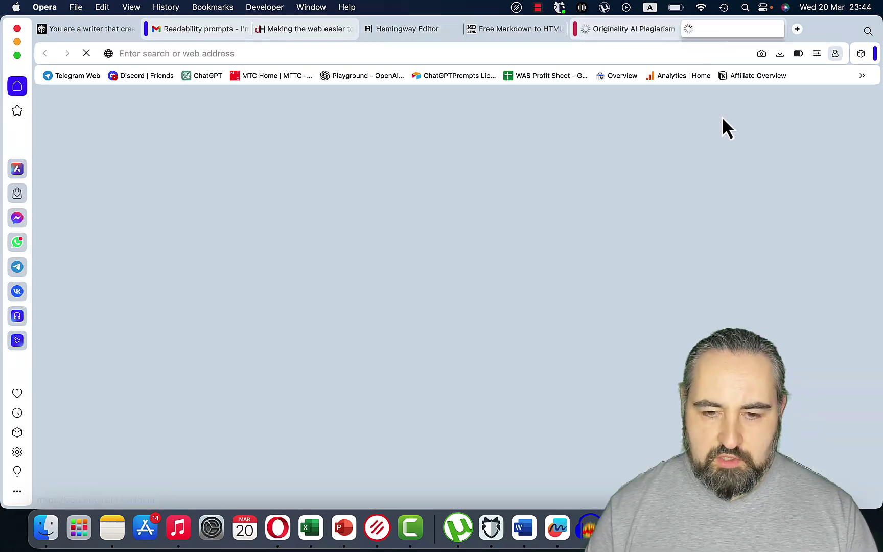
{"action": "left_click", "coordinate": [584, 29]}
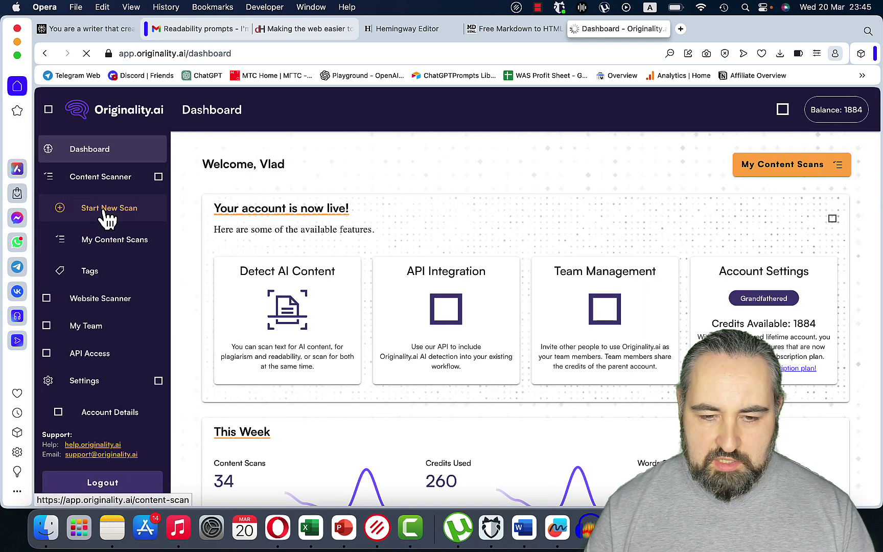
{"action": "left_click", "coordinate": [106, 211]}
{"action": "left_click", "coordinate": [285, 387]}
{"action": "key", "text": "super+v"}
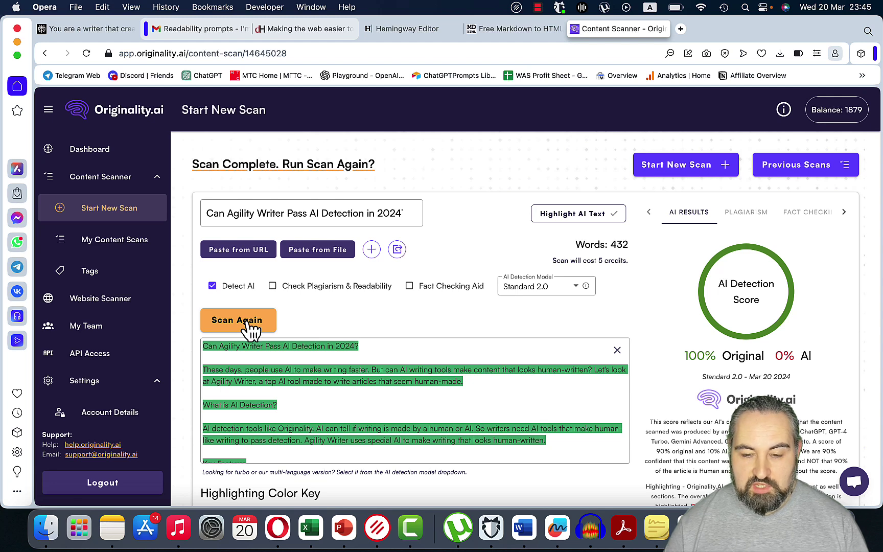
{"action": "scroll", "coordinate": [388, 368], "scroll_direction": "down", "scroll_amount": 5}
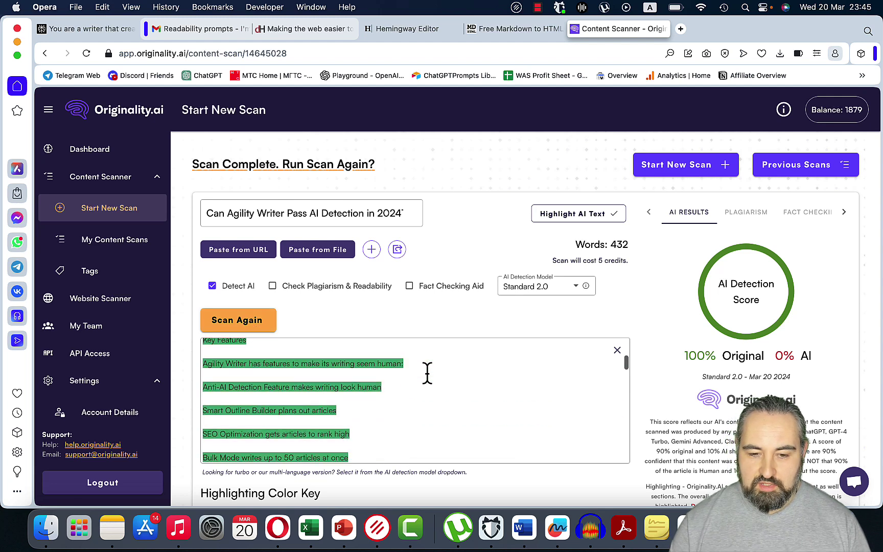
{"action": "scroll", "coordinate": [428, 373], "scroll_direction": "up", "scroll_amount": 6}
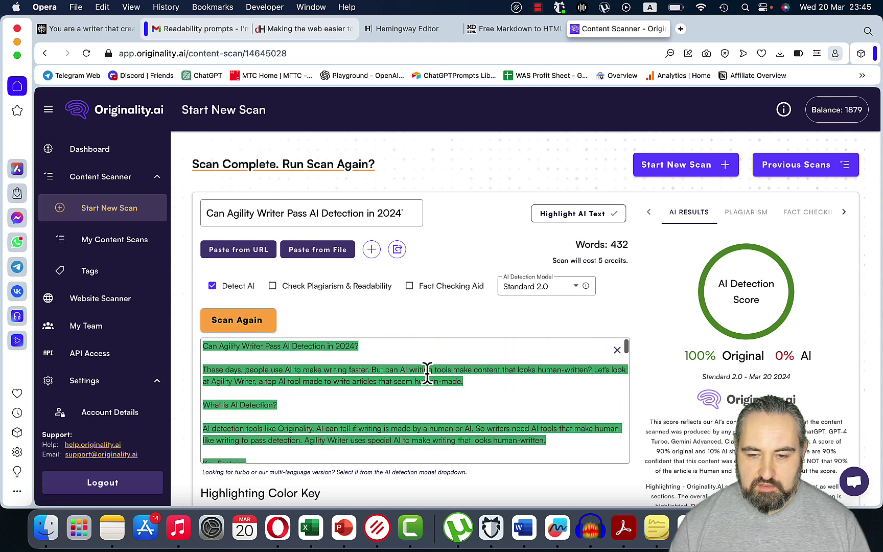
- Rescan the article with the Turbo 3.0 model, which flags it 100% AI
{"action": "left_click", "coordinate": [580, 287]}
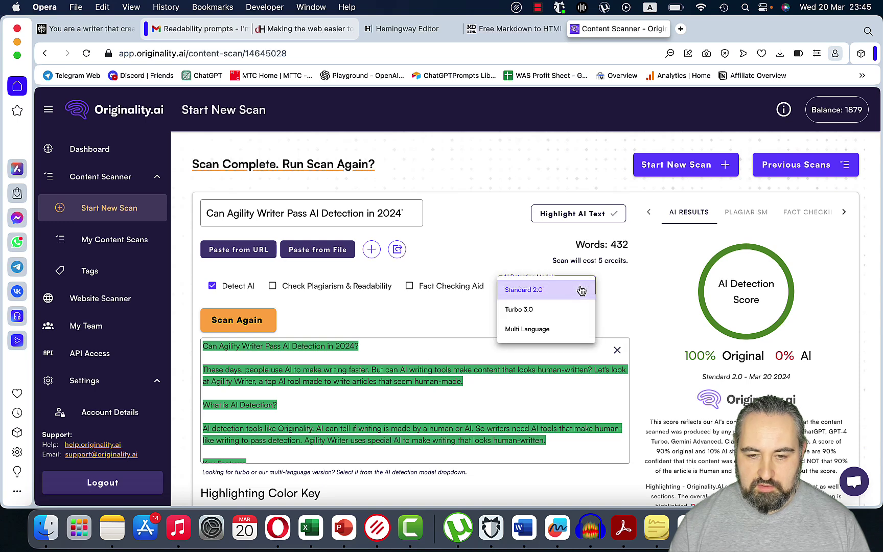
{"action": "left_click", "coordinate": [548, 310]}
{"action": "left_click", "coordinate": [228, 322]}
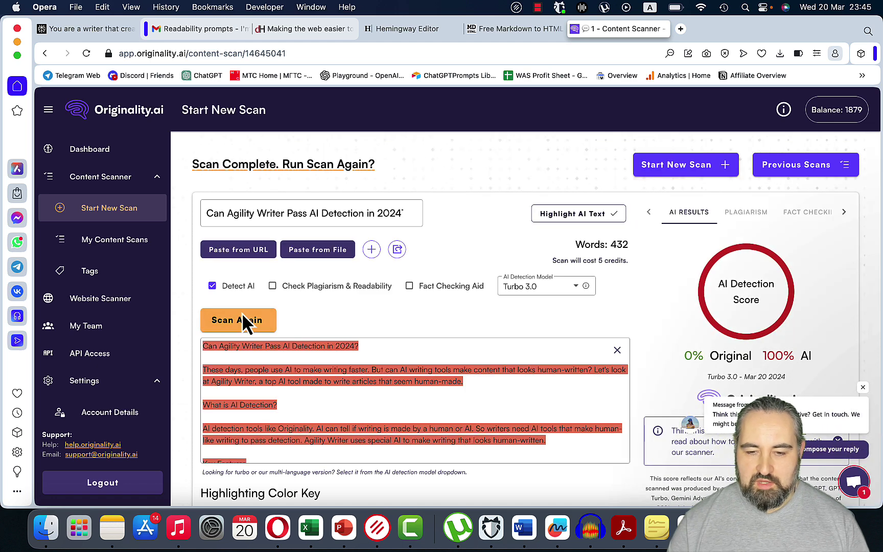
- Rescan with the Standard 2.0 model, scoring 100% Original, 0% AI
{"action": "left_click", "coordinate": [573, 288]}
{"action": "left_click", "coordinate": [571, 287]}
{"action": "right_click", "coordinate": [244, 320]}
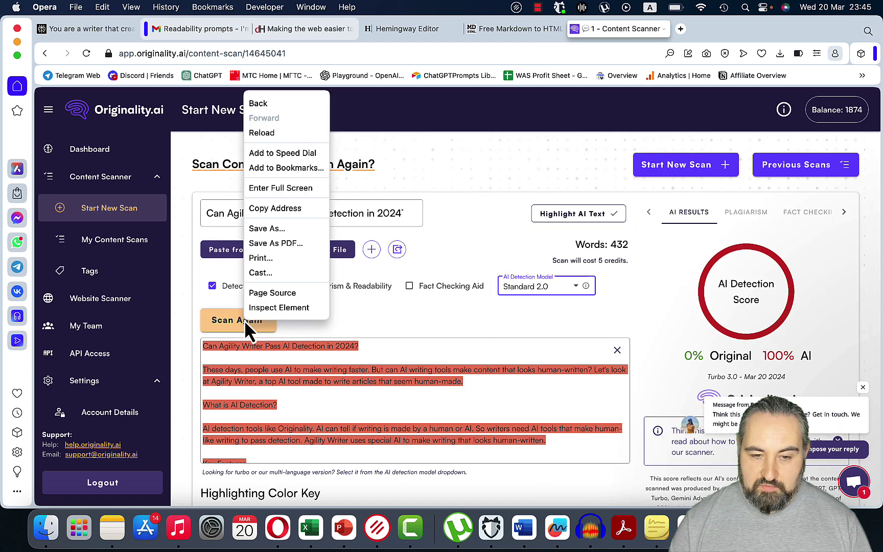
{"action": "left_click", "coordinate": [242, 327]}
{"action": "left_click", "coordinate": [241, 324]}
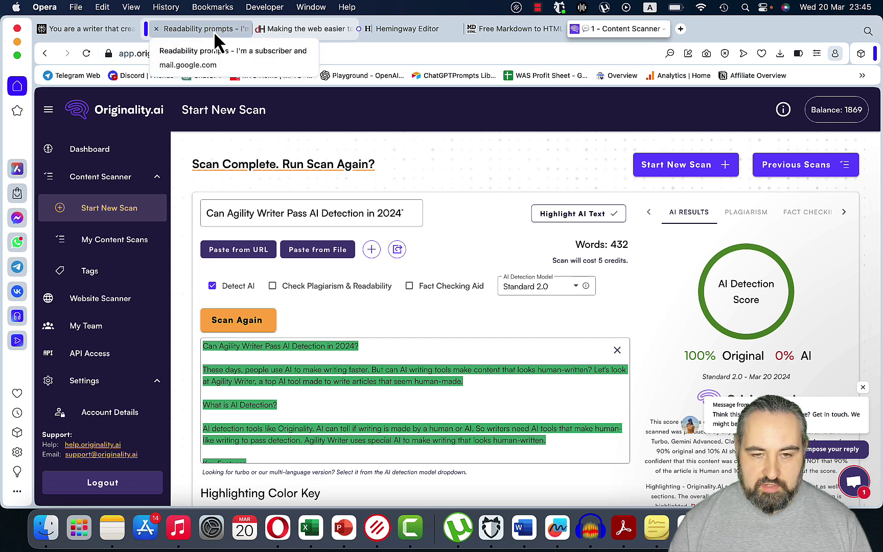
- Return to the Disability Horizons article showing the “Simple As This” AI prompt
{"action": "left_click", "coordinate": [305, 30]}
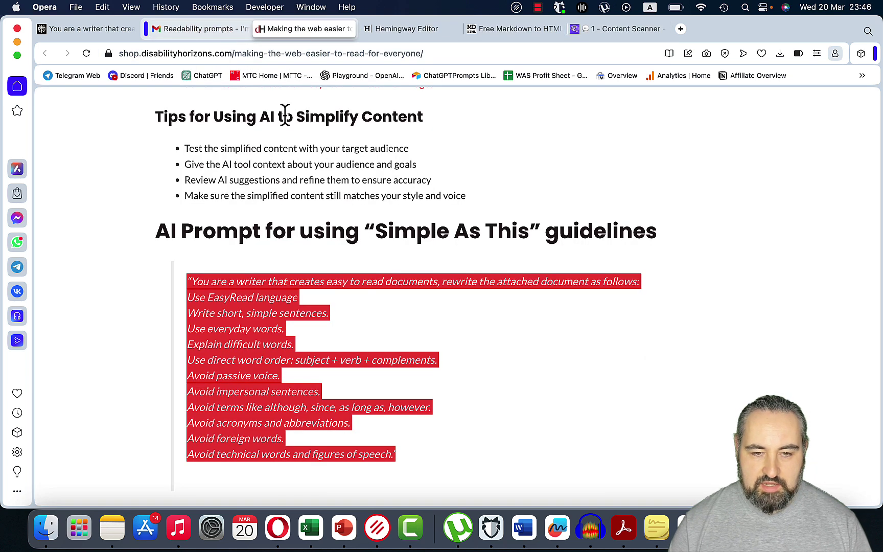